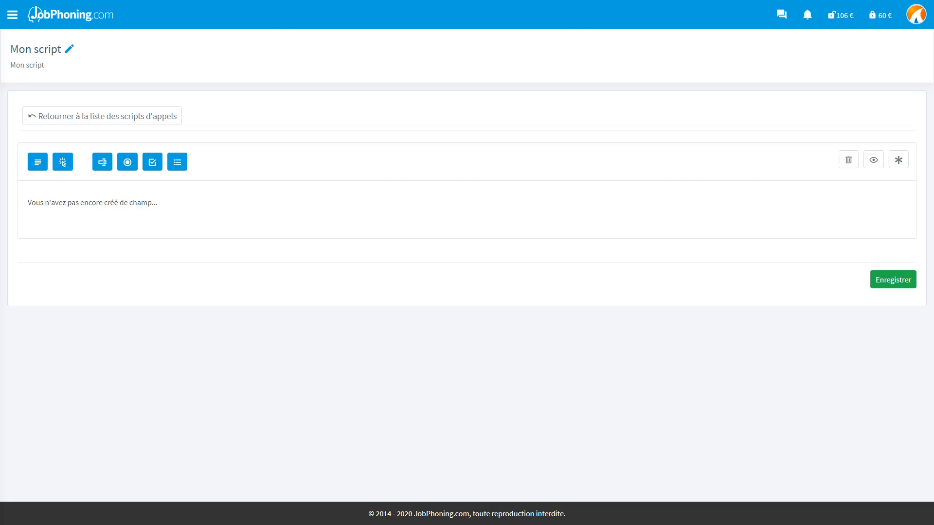
Retitle the script 'Script formation logiciels' and describe it as a phone pitch on office-software training.
click(69, 50)
text(Script formation logiciels)
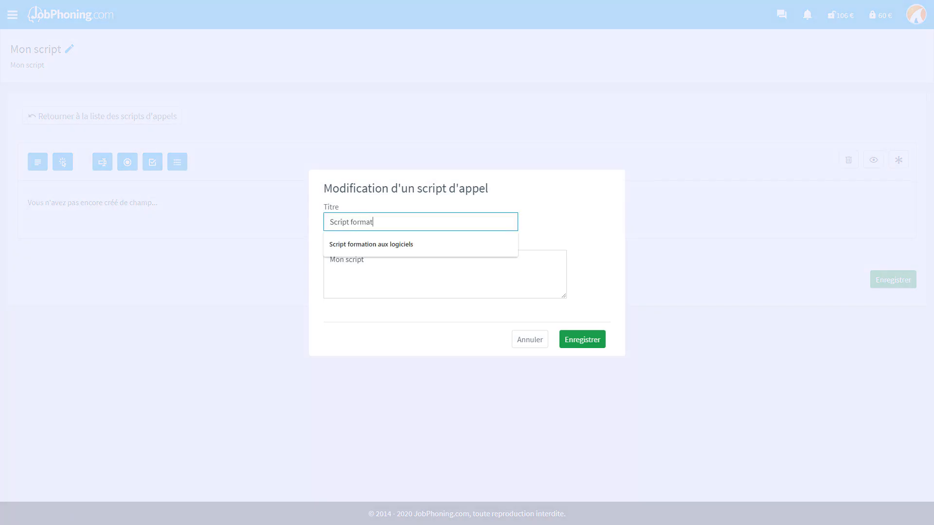
key(Tab)
text(Argumentaire téléphonique sur les formations de logiciels bureautiques.)
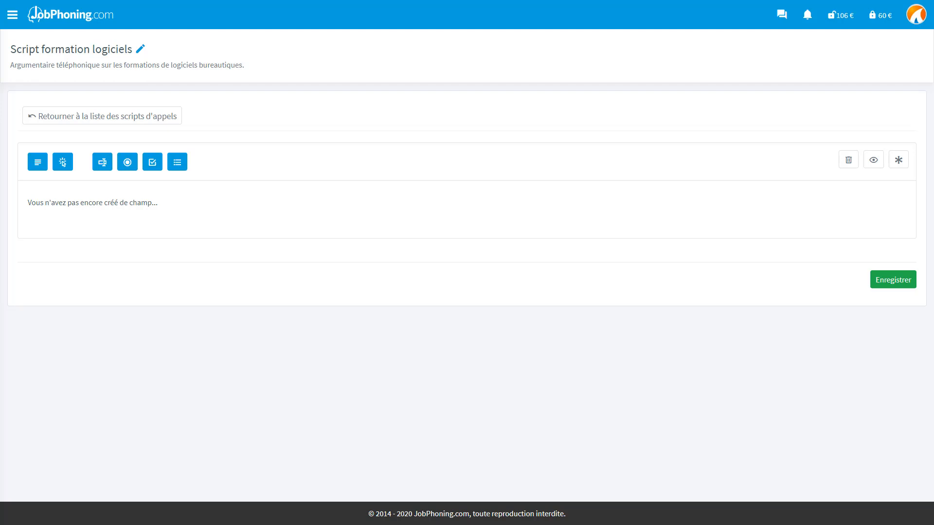
Write a new text field with 'Bonjour.', the caller's FORM&TEC introduction and the Bayonne training pitch.
click(39, 165)
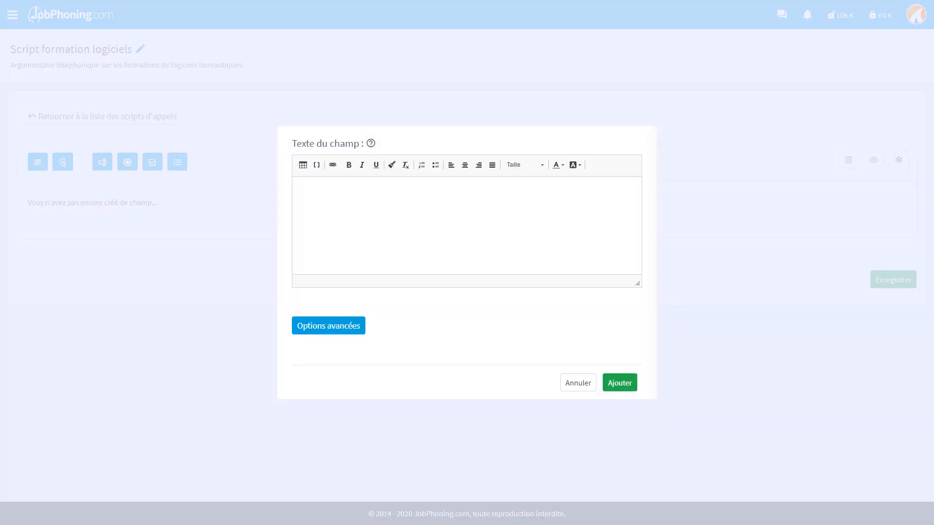
text(Bonjour.)
key(Return)
key(Return)
text(Je vous contacte aujourd'hui car nous sommes une société basée à Bayonne)
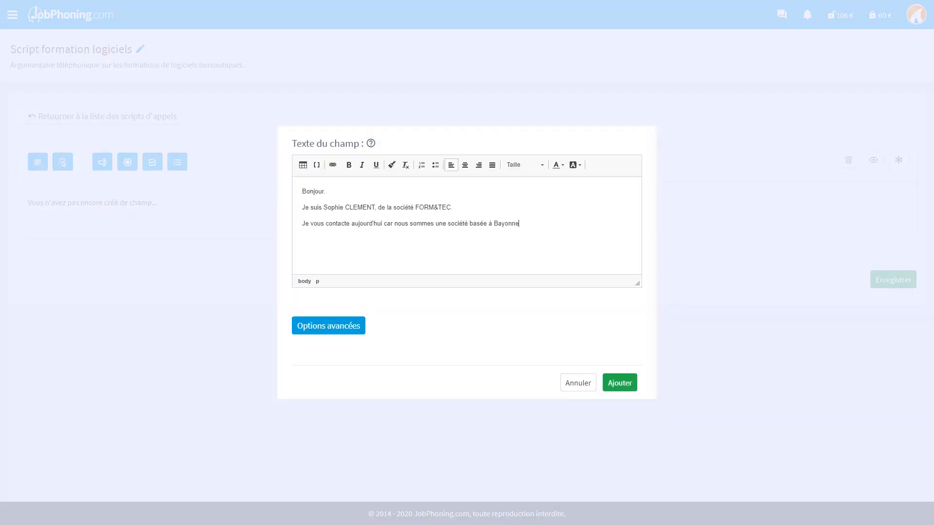
text(, spécialisée dans la formation de logiciels bureautiques. Nous avons mis sur pied une formation sur les dernières fonctionnalités des logiciels de comptabilité.)
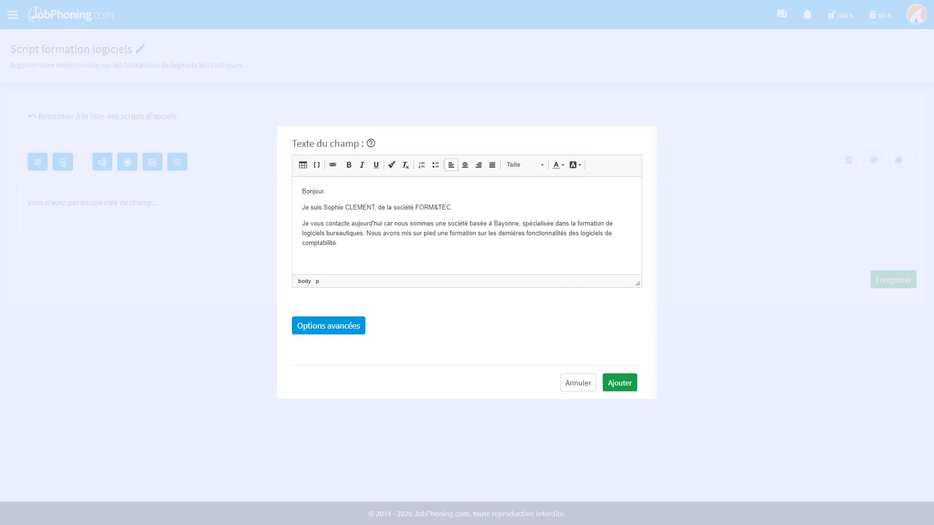
drag(375, 207, 323, 208)
click(349, 165)
drag(417, 207, 454, 208)
click(558, 165)
click(572, 233)
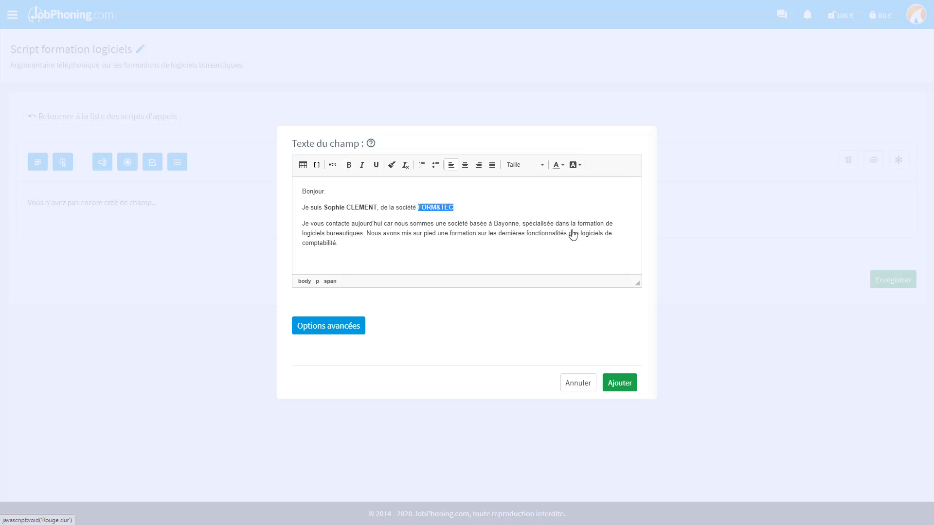
click(520, 222)
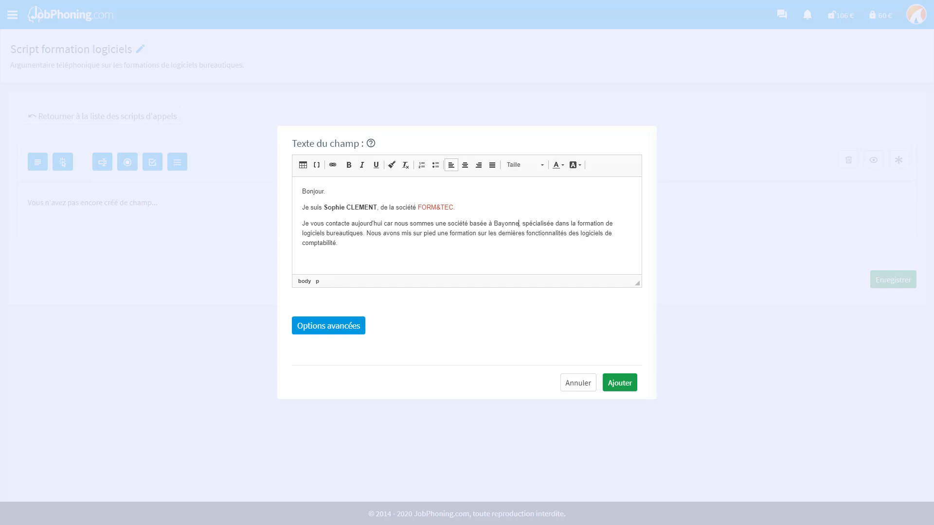
click(332, 165)
text(https://jobphoning.com/)
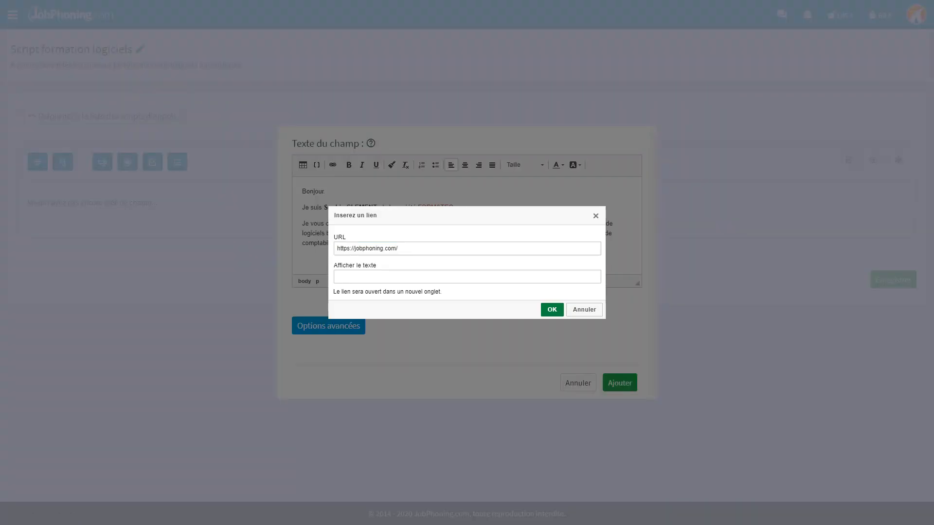
click(552, 310)
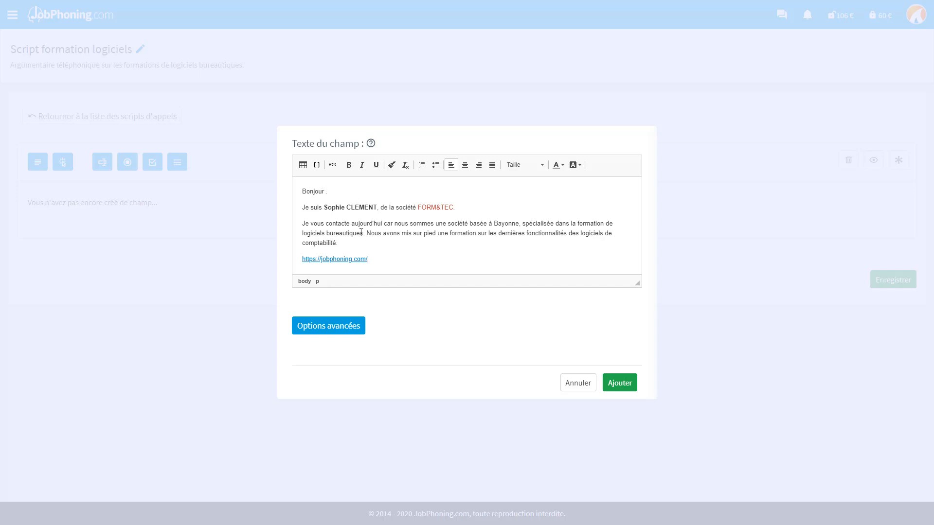
Insert [civilite-prospect] and [nom-prospect] after Bonjour, enlarge the editor and add the intro field.
click(317, 166)
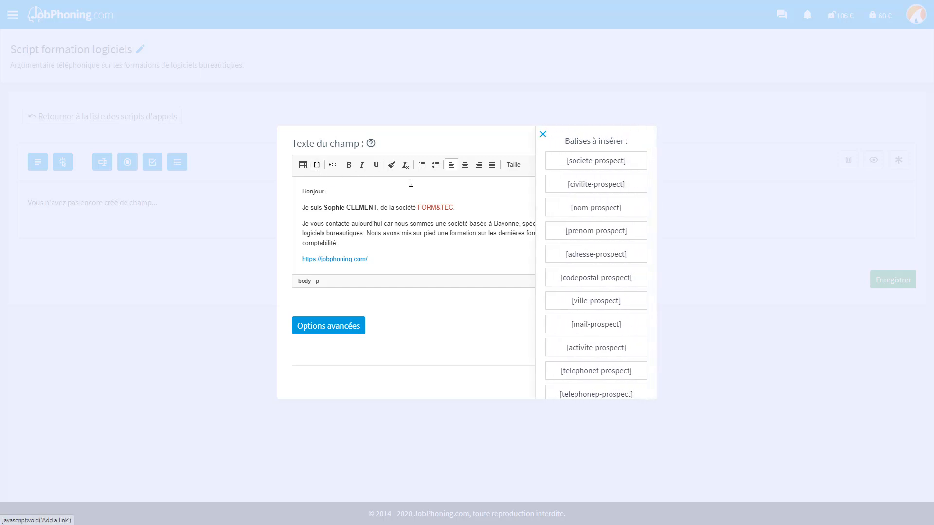
click(562, 190)
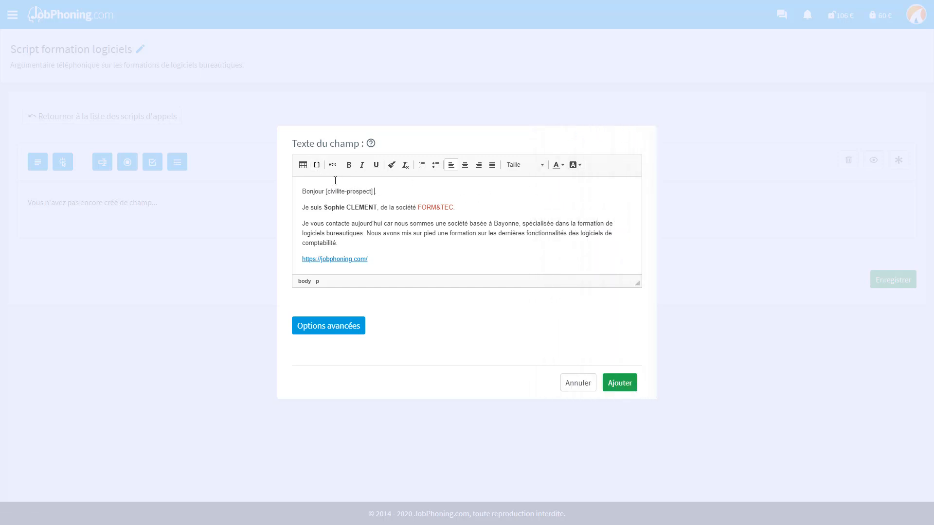
click(317, 167)
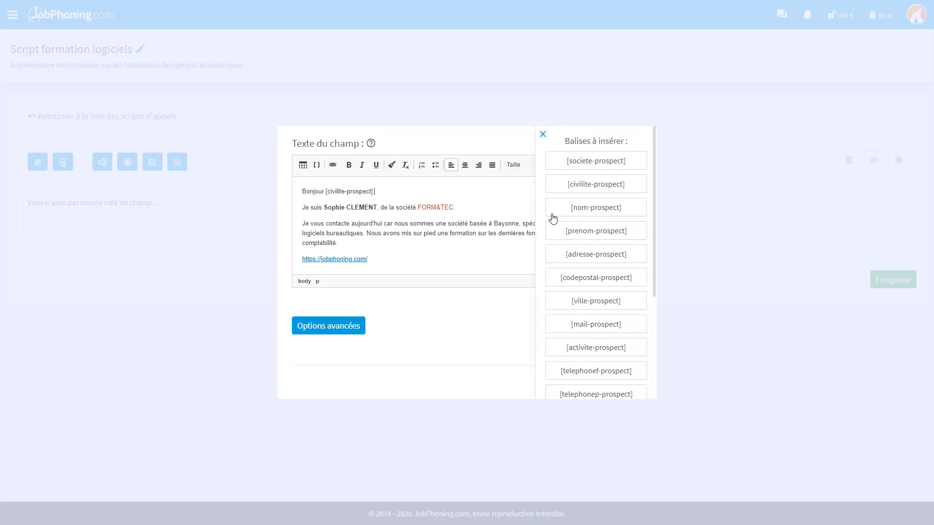
click(561, 213)
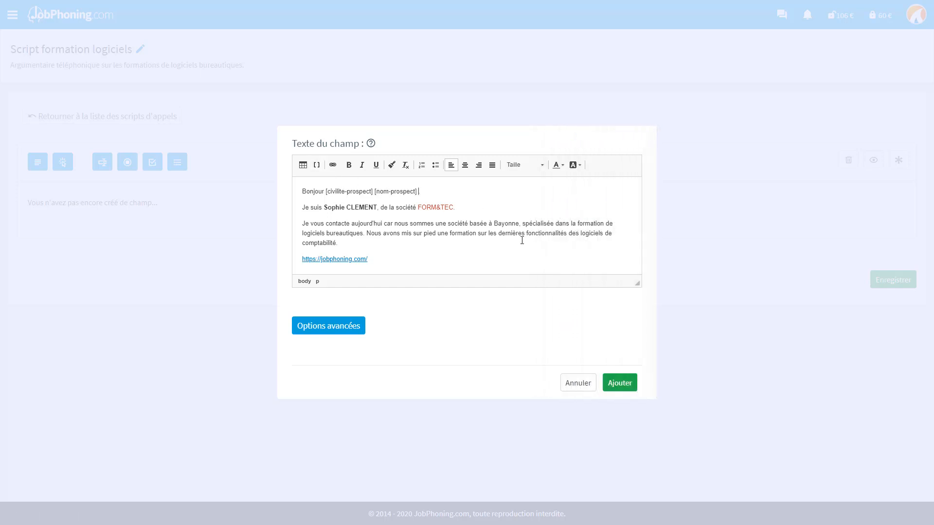
text(.)
drag(637, 282, 647, 339)
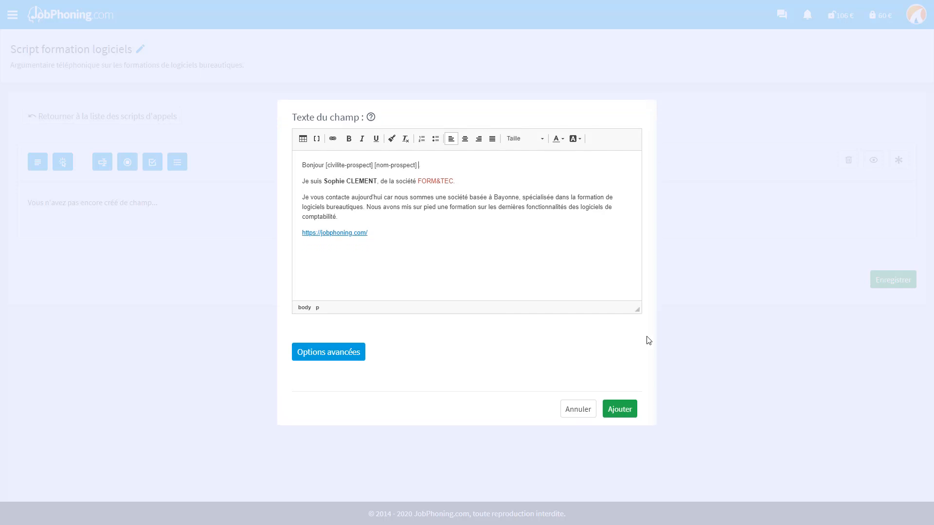
click(619, 409)
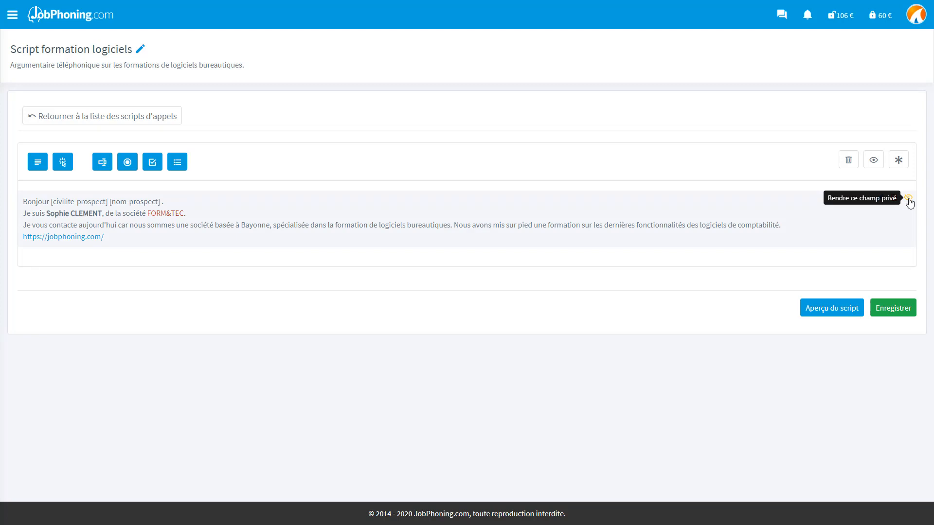
click(907, 199)
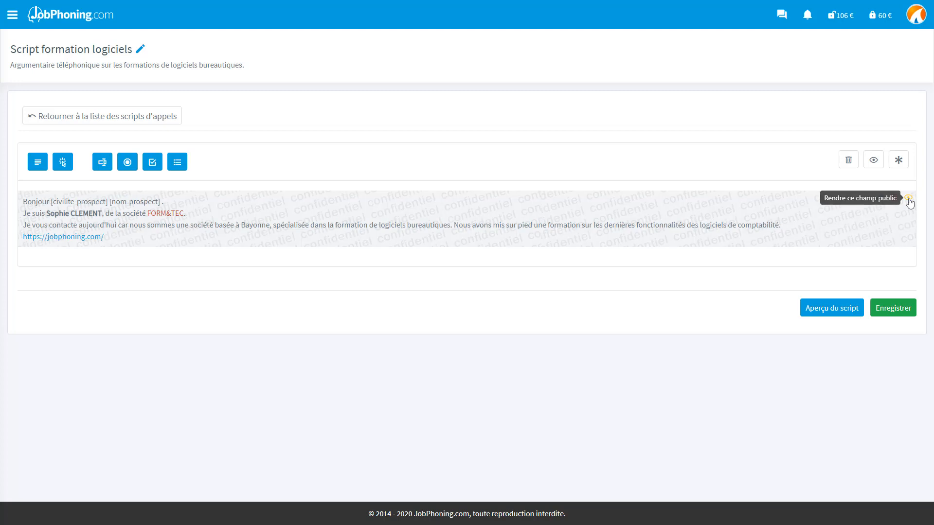
click(908, 200)
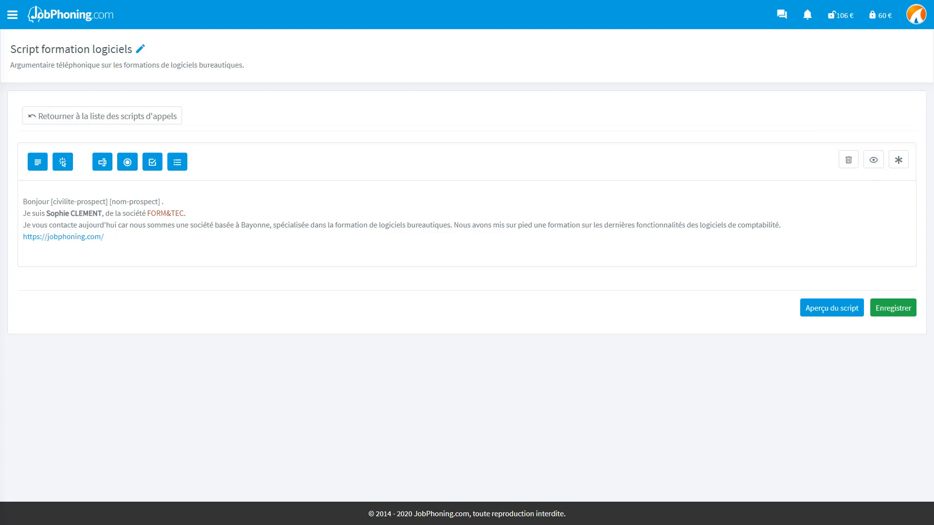
Create the objection 'Combien coûtent vos formations ?' with an answer introducing a price table.
click(60, 168)
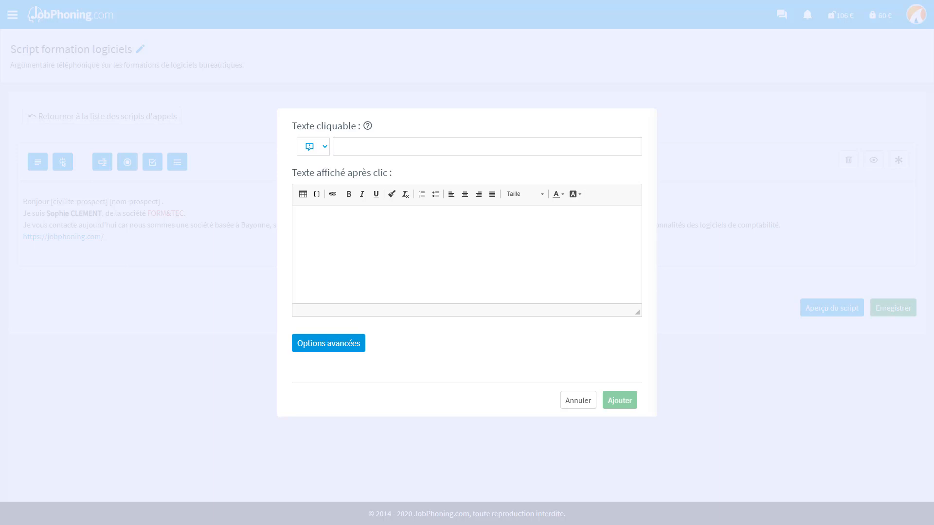
text(Combien coûtent vos formations ?)
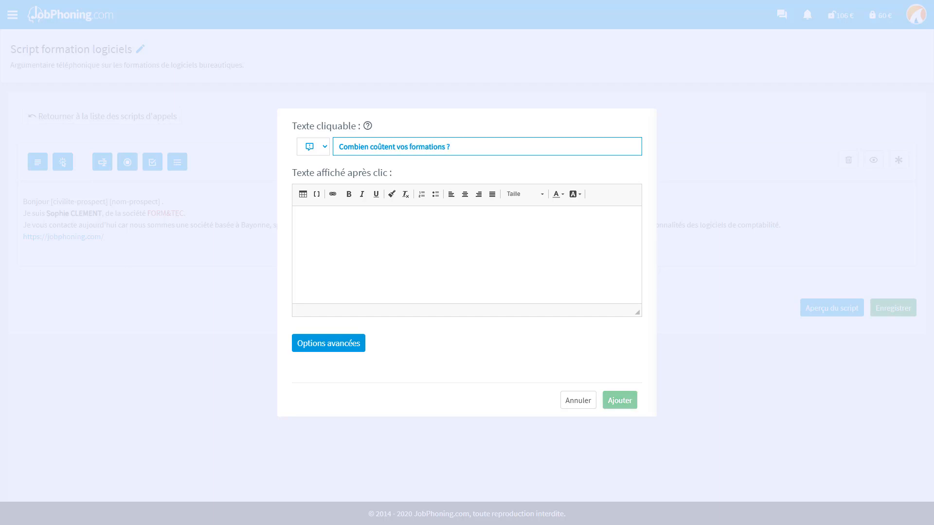
click(302, 221)
text(Le prix de nos formations est différent selon les logiciels:)
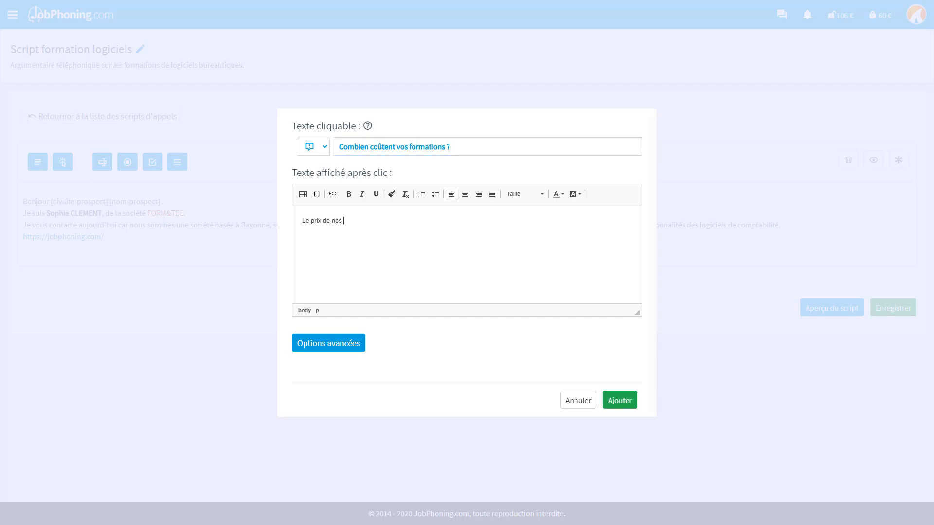
click(303, 195)
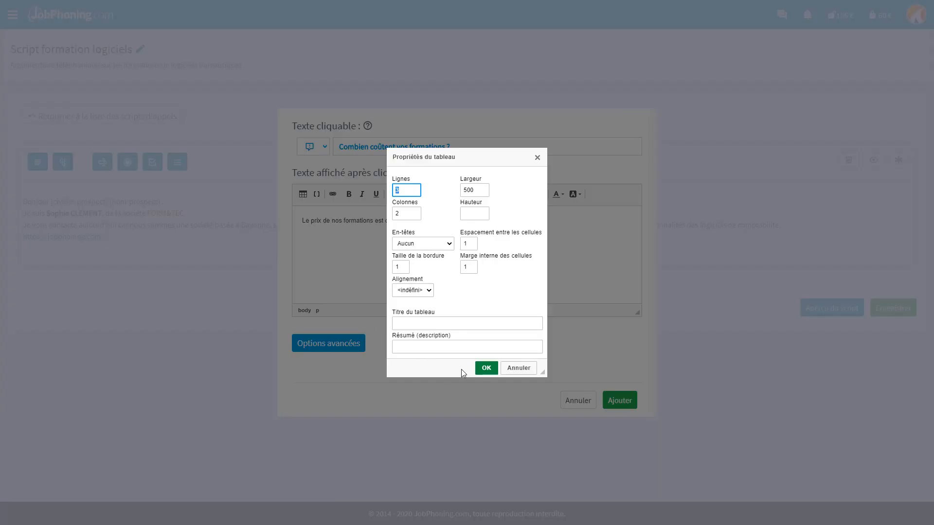
click(485, 368)
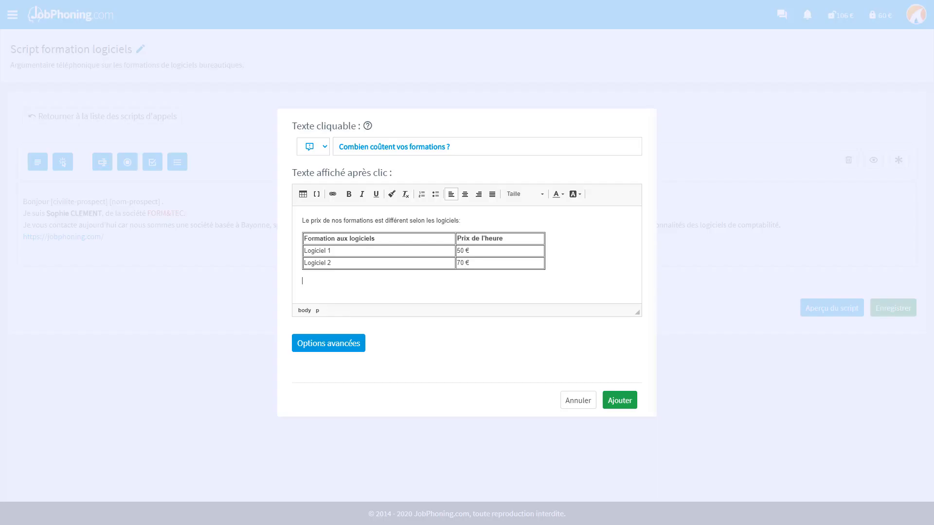
Give the objection the yellow question icon, add it, then expand and collapse it.
click(325, 147)
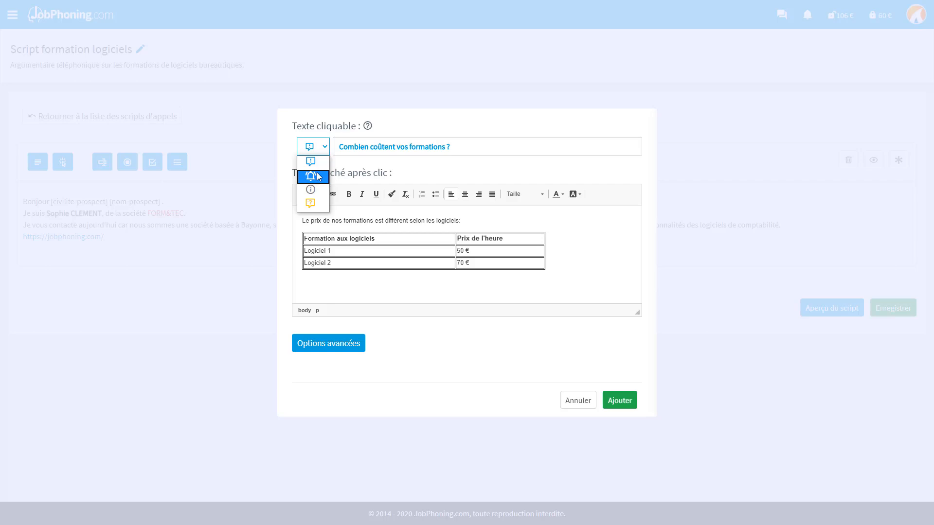
click(319, 206)
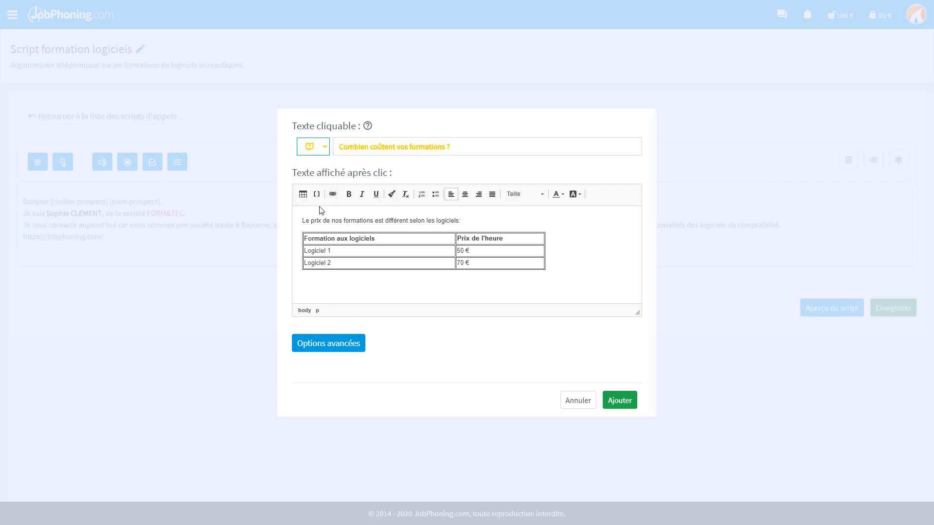
click(617, 404)
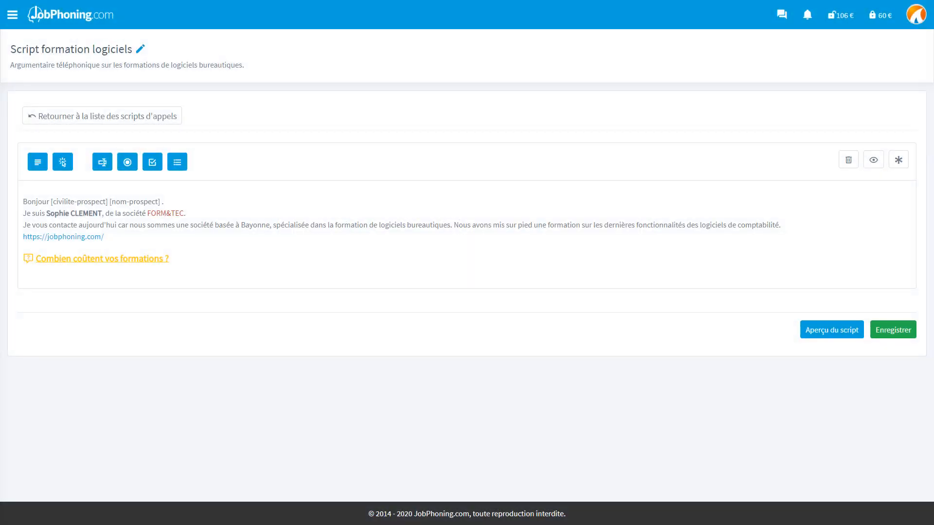
click(151, 265)
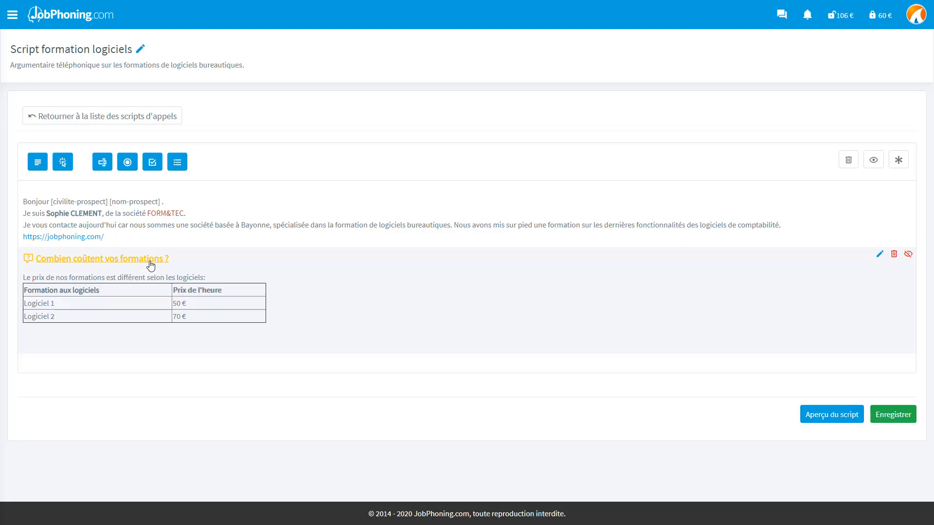
click(150, 265)
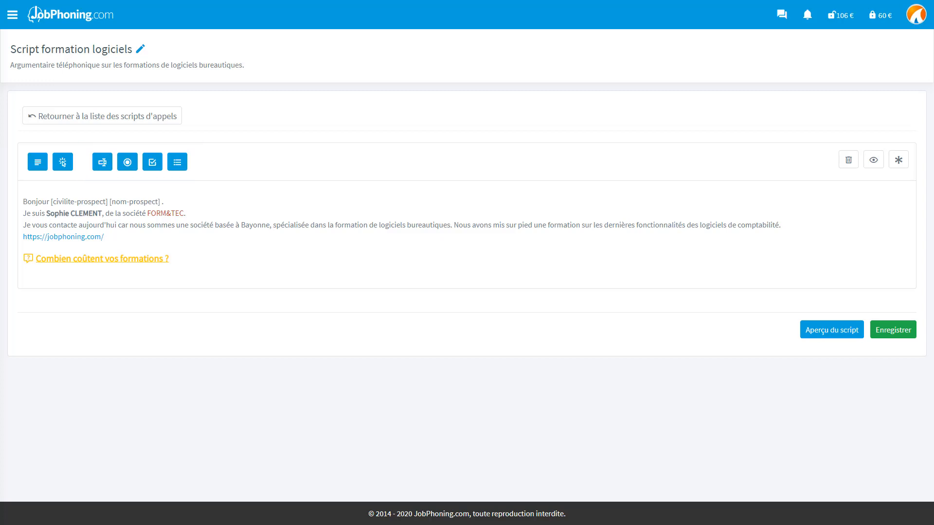
Add an input field 'Effectif' with the question 'Combien de salariés compte votre entreprise ?'.
click(108, 170)
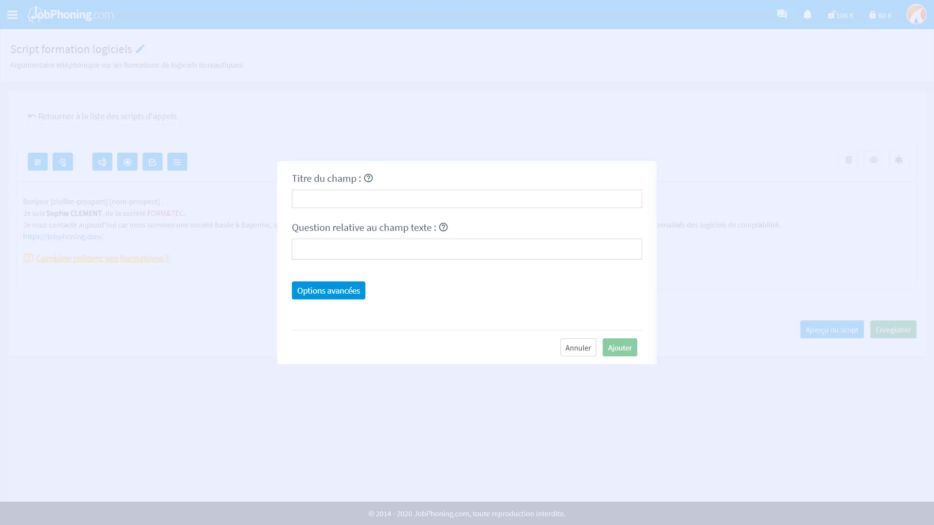
click(467, 199)
text(Effectif)
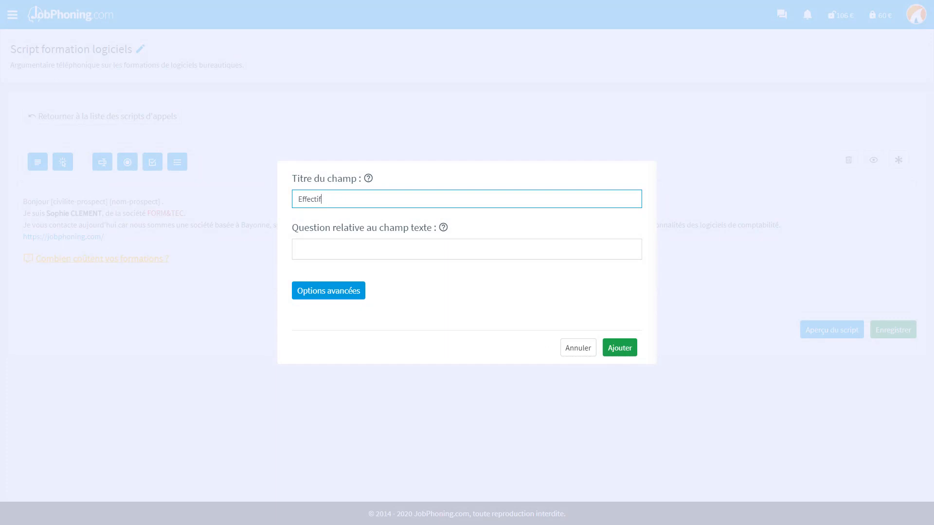
key(Tab)
text(Combien de )
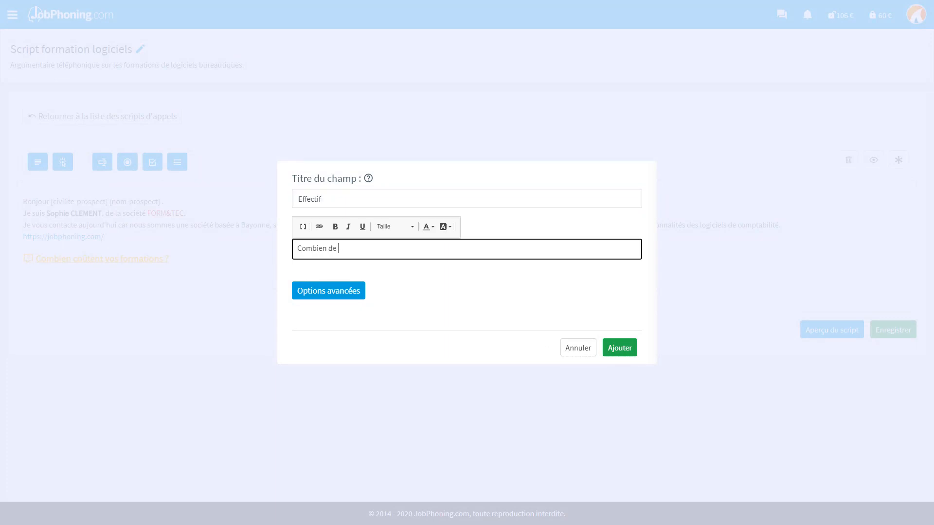
text(salariés compte votre entreprise ?)
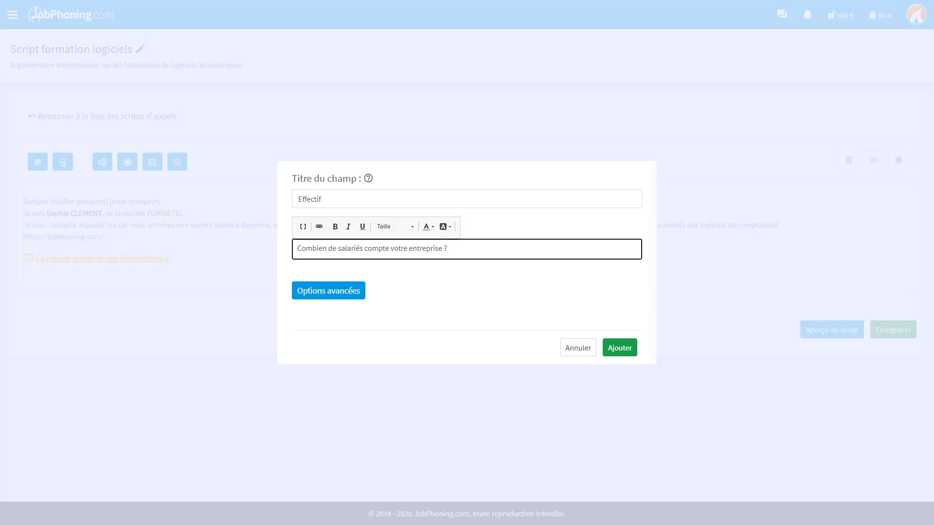
click(620, 348)
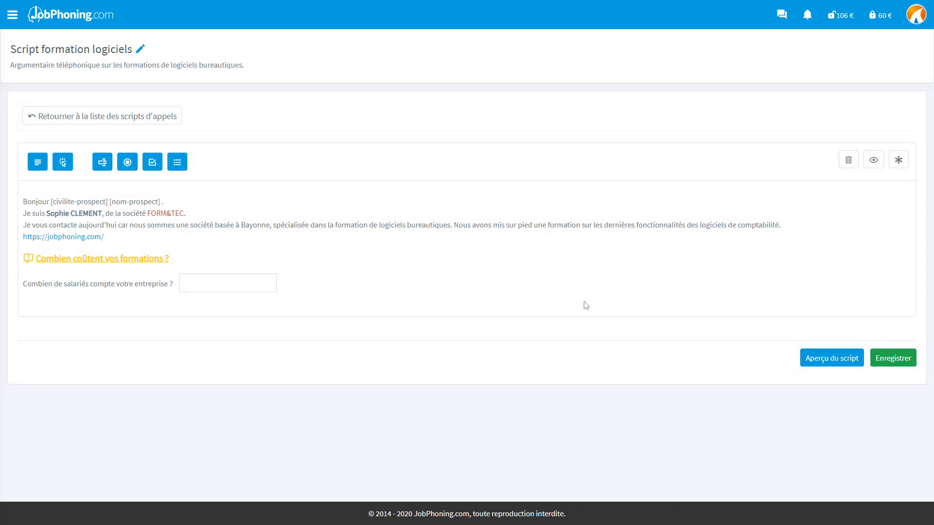
mouse_move(575, 288)
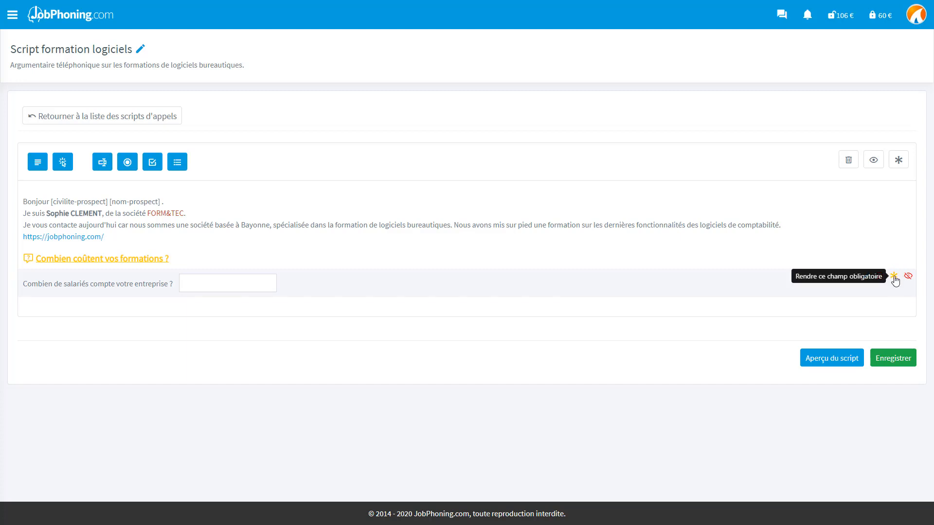
click(894, 278)
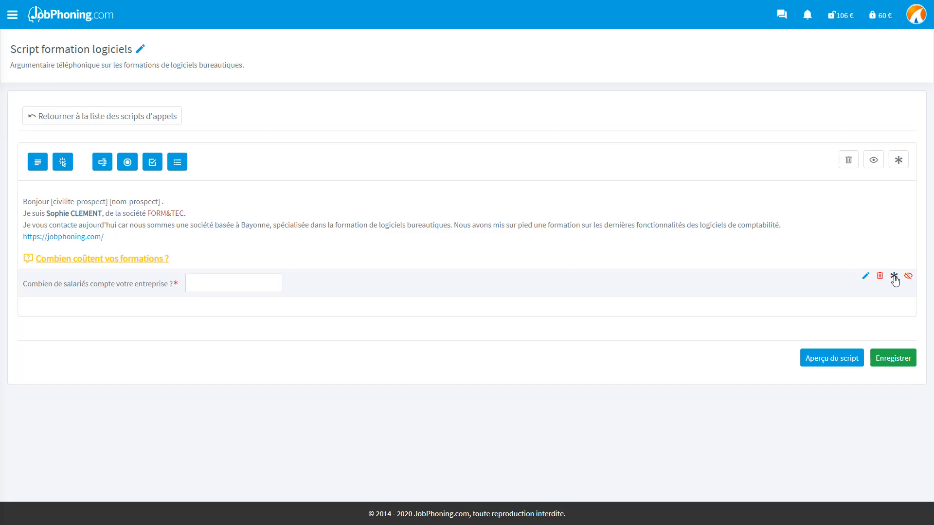
click(894, 277)
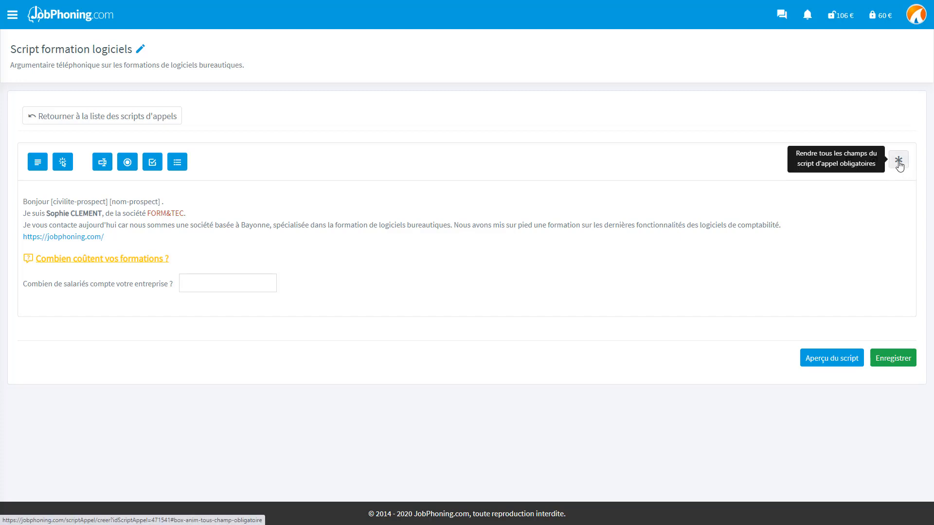
click(128, 165)
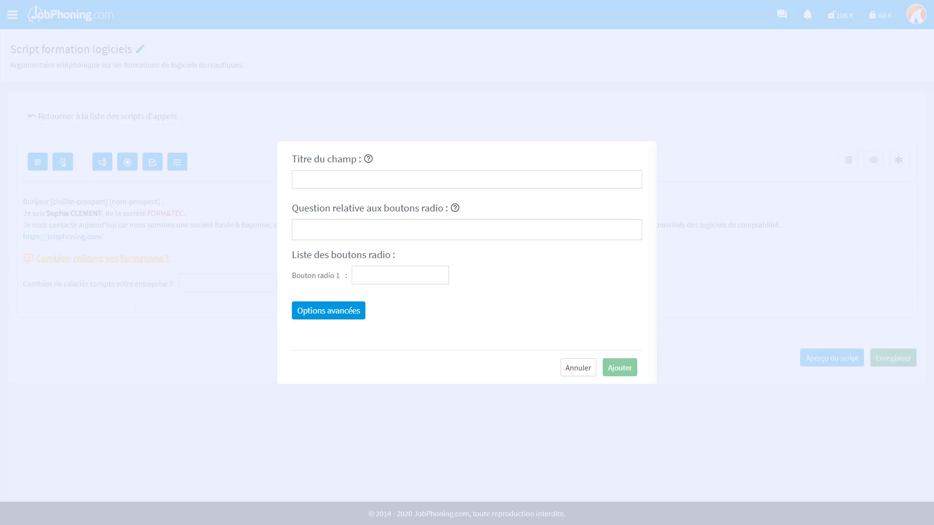
Fill in the Statut radio field: its question plus options SARL, SAS, EURL and Autre....
click(467, 179)
text(Statut)
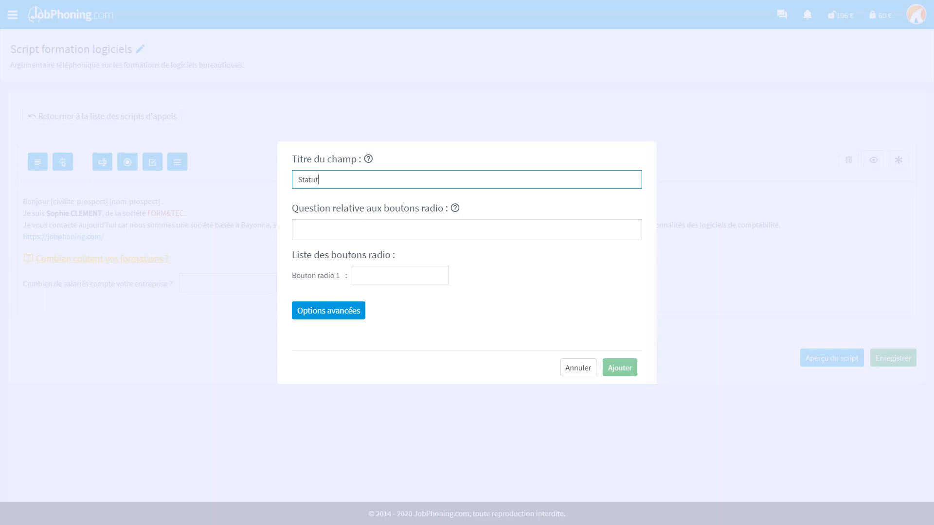
key(Tab)
text(Quel est le statut de votre entreprise ?)
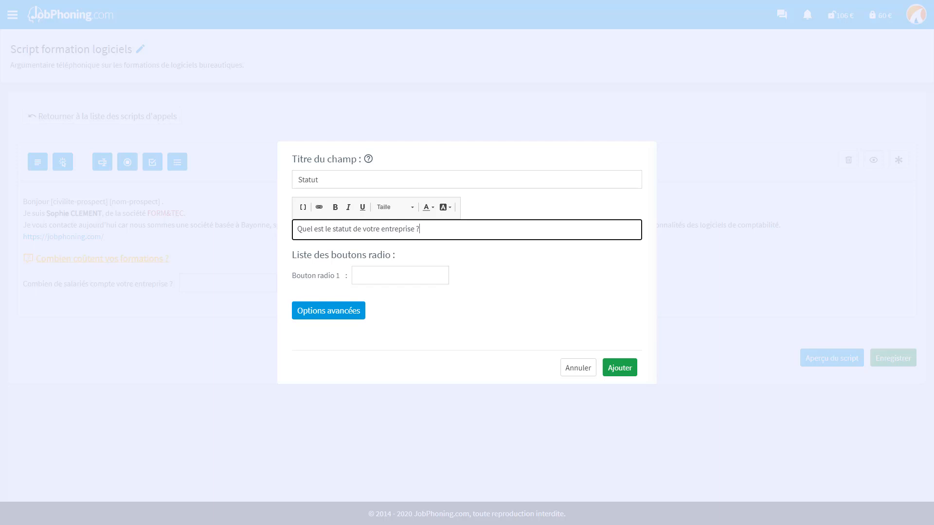
key(Tab)
text(SARL)
key(Tab)
text(SAS)
key(Tab)
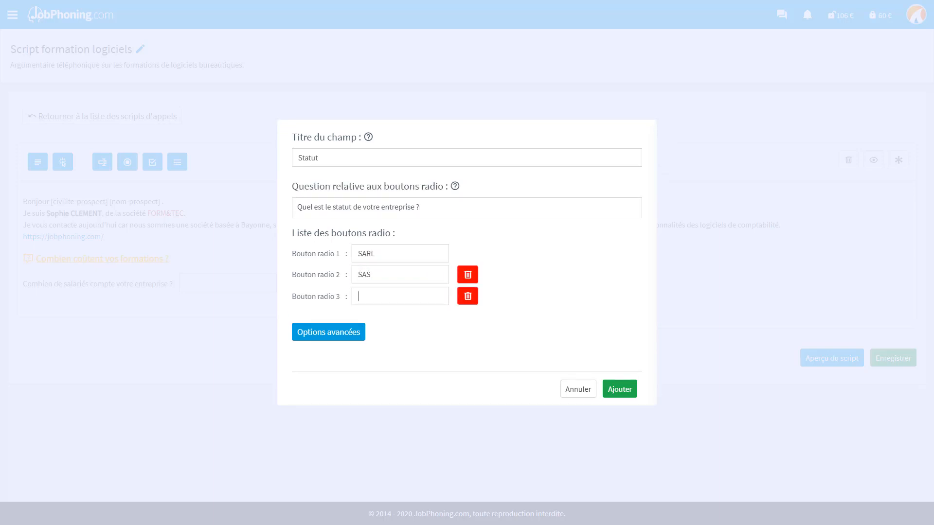
text(EURL)
key(Tab)
text(Autre...)
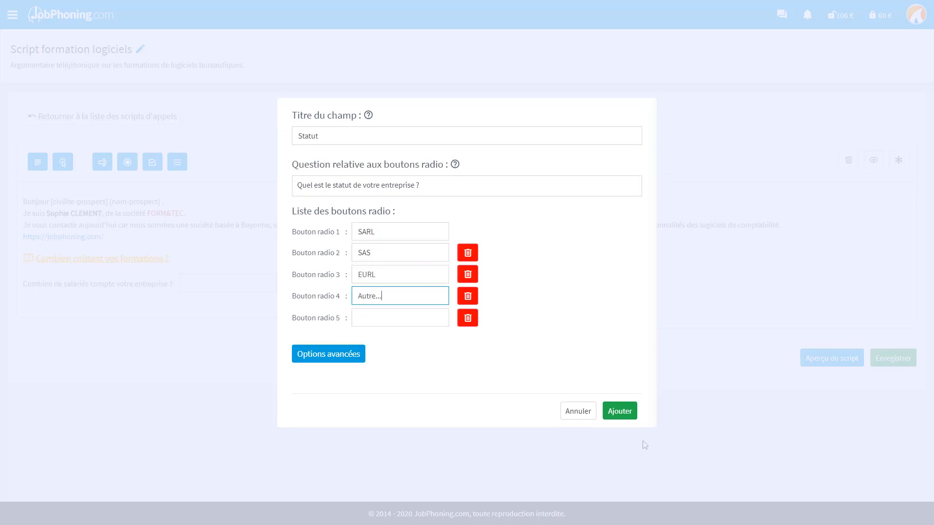
Add the Statut question to the script and test the SARL, SAS and EURL choices.
click(621, 415)
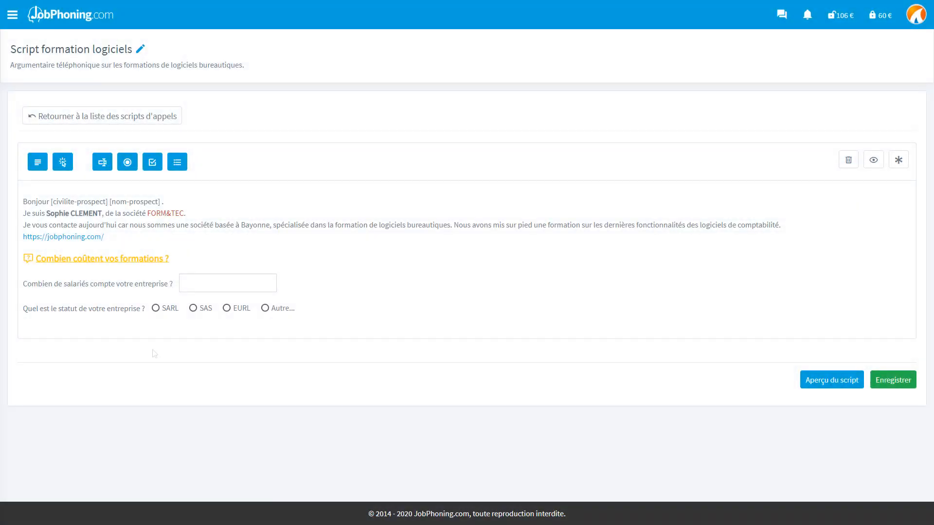
click(156, 309)
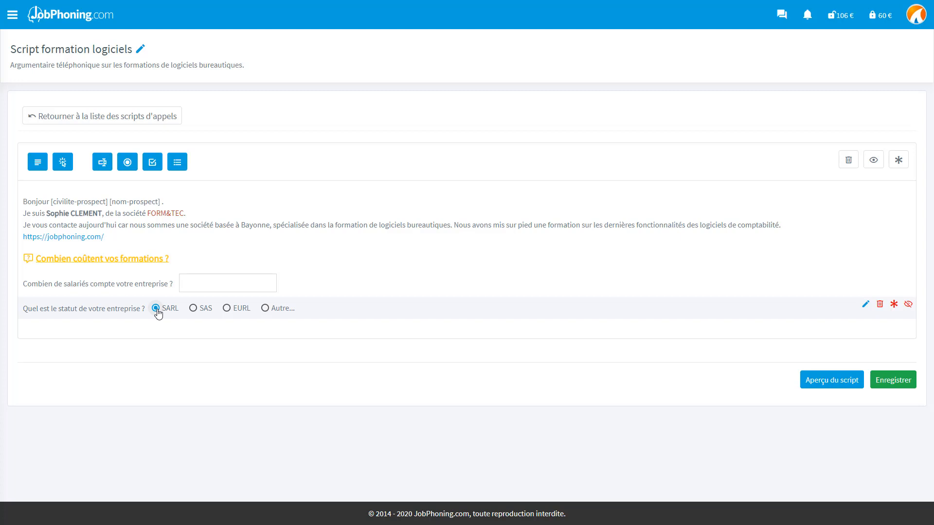
click(194, 309)
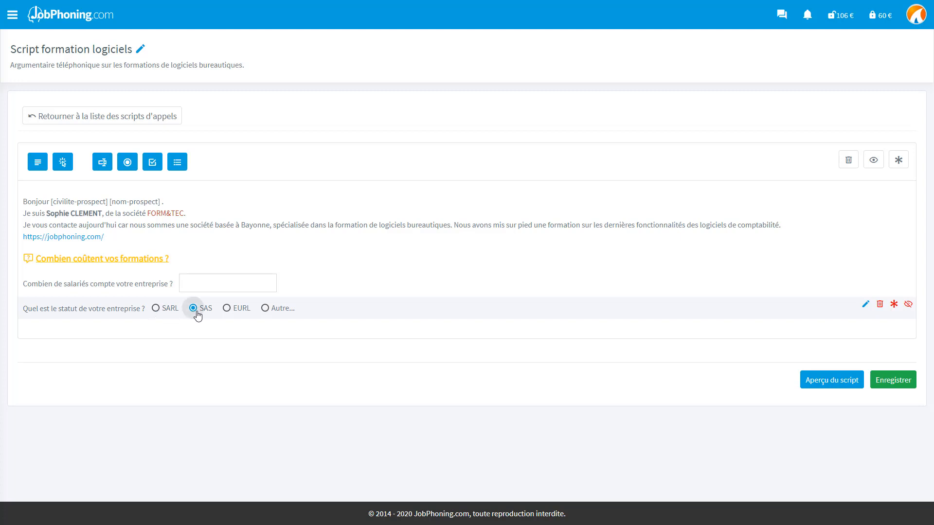
click(227, 314)
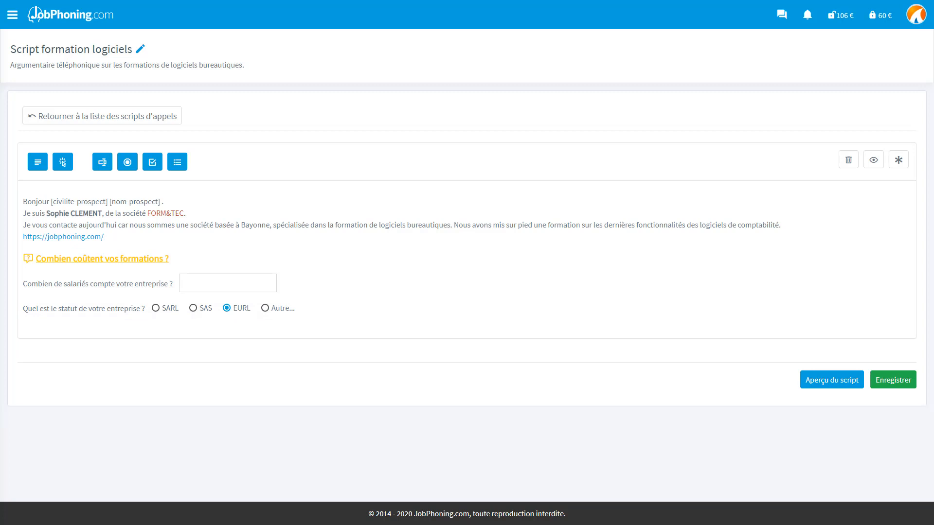
Start a checkbox question titled Logiciels asking 'Quels logiciels utilise votre entreprise ?'.
click(152, 163)
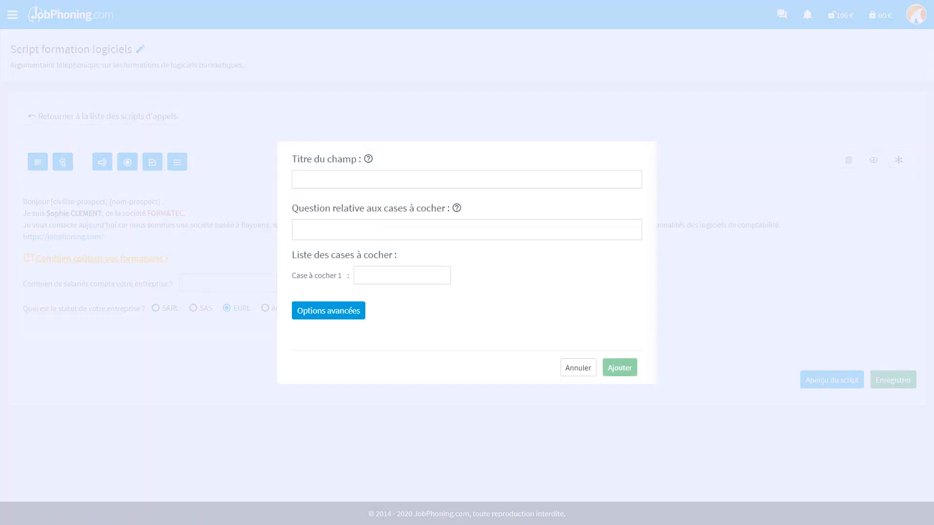
click(467, 179)
text(Logiciels)
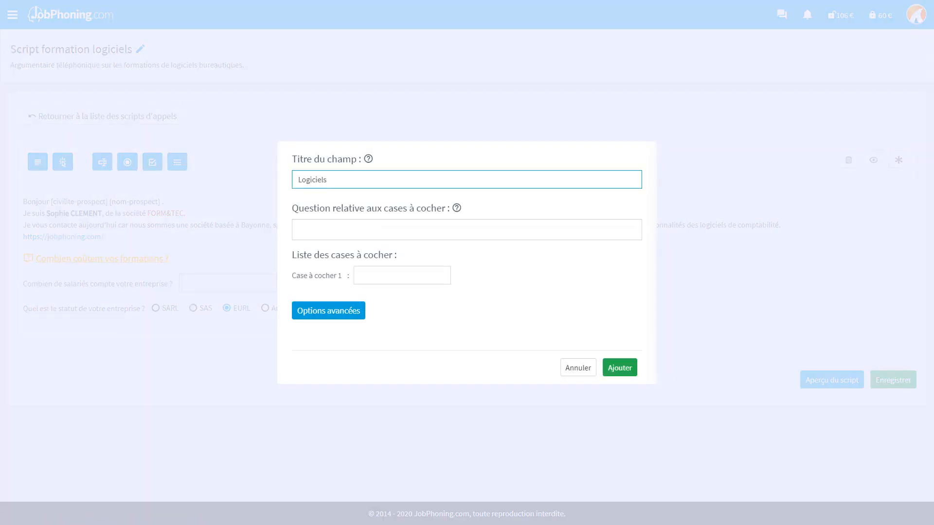
click(467, 230)
text(Quels logiciels utilise votre entreprise ?)
Enter the checkbox options Libre Office, XMind, Mendeley, Zotero and Autre....
click(402, 276)
text(Libre Office)
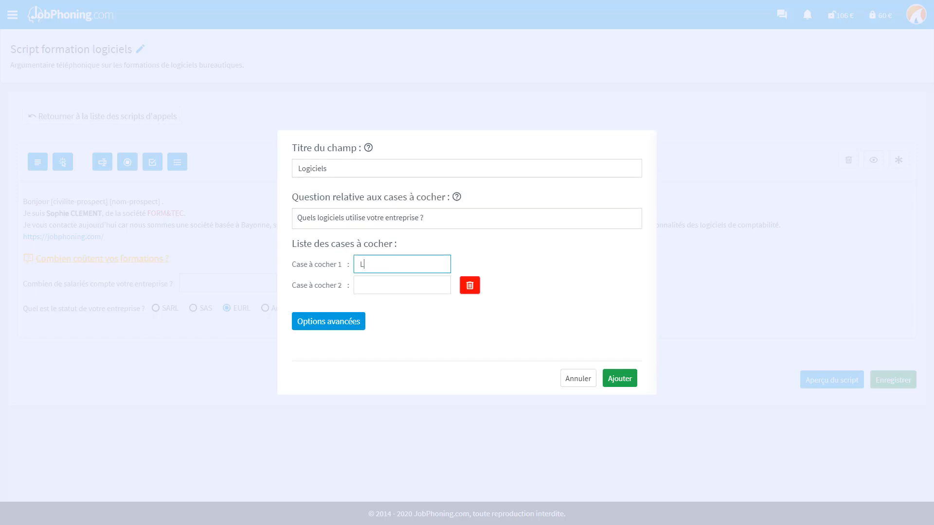
click(401, 284)
text(XMind)
click(402, 285)
text(Mendeley)
click(401, 294)
text(Zotero)
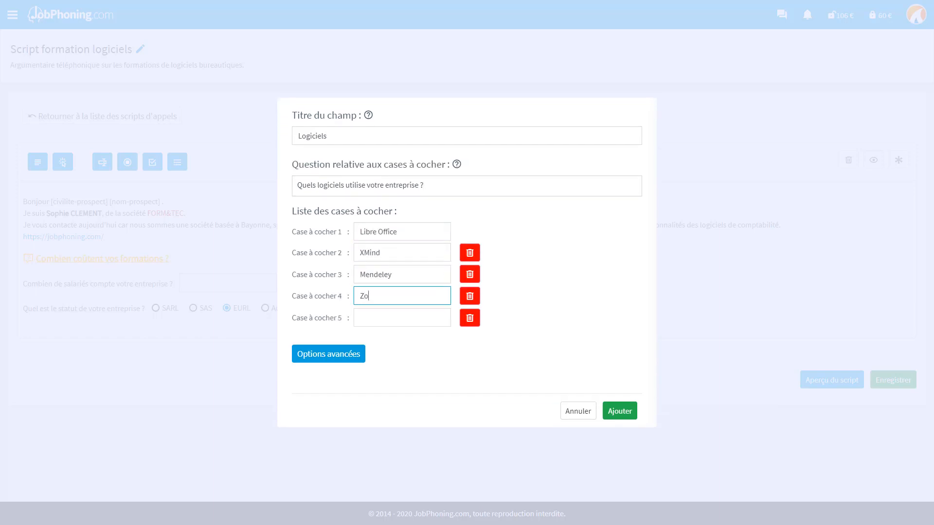
click(401, 304)
text(Autre...)
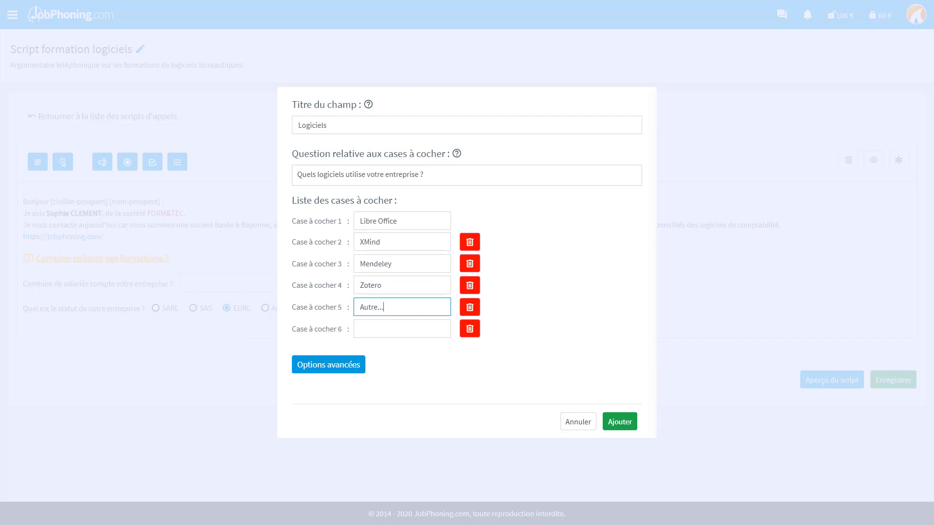
Add the Logiciels question and test ticking Libre Office, XMind and Mendeley.
click(627, 422)
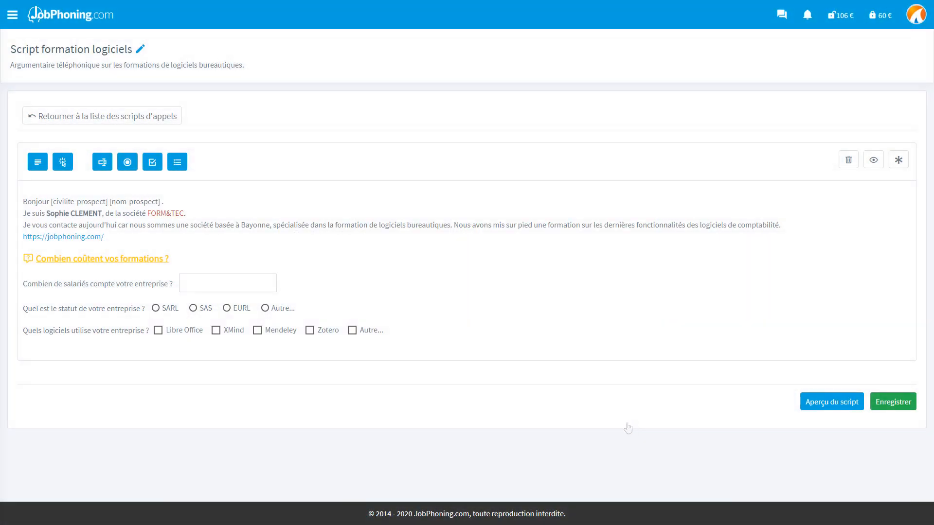
click(158, 332)
click(216, 330)
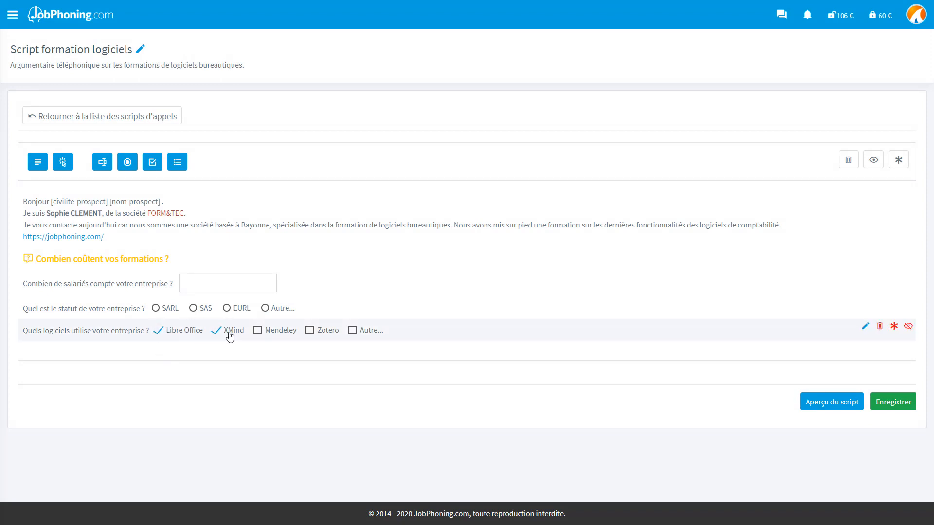
click(257, 331)
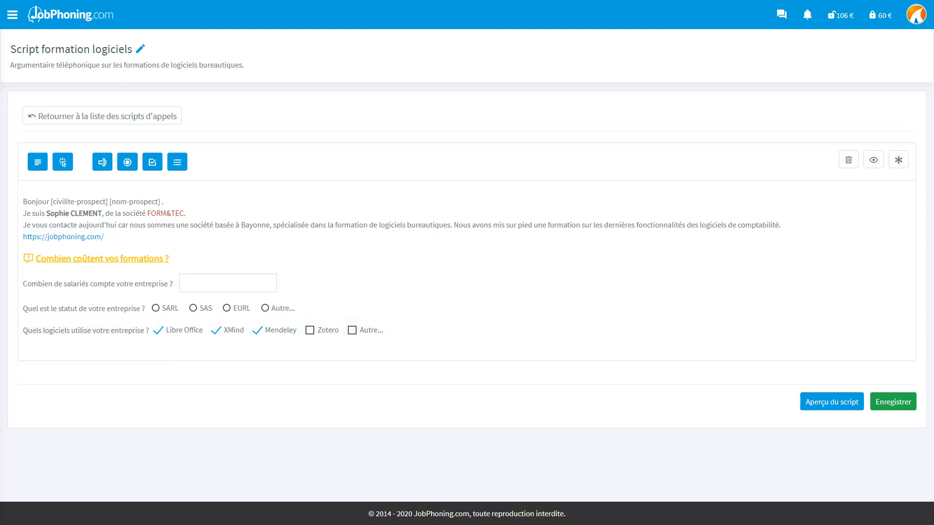
click(180, 168)
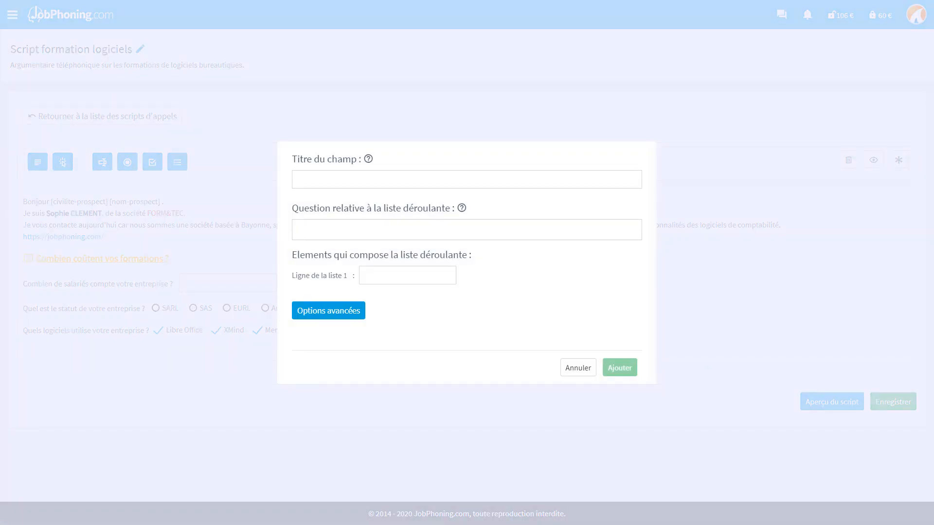
Fill the dropdown with title Intérêt, question 'Êtes-vous intéressé ?', items Oui and Non, and add it.
text(Intérêt)
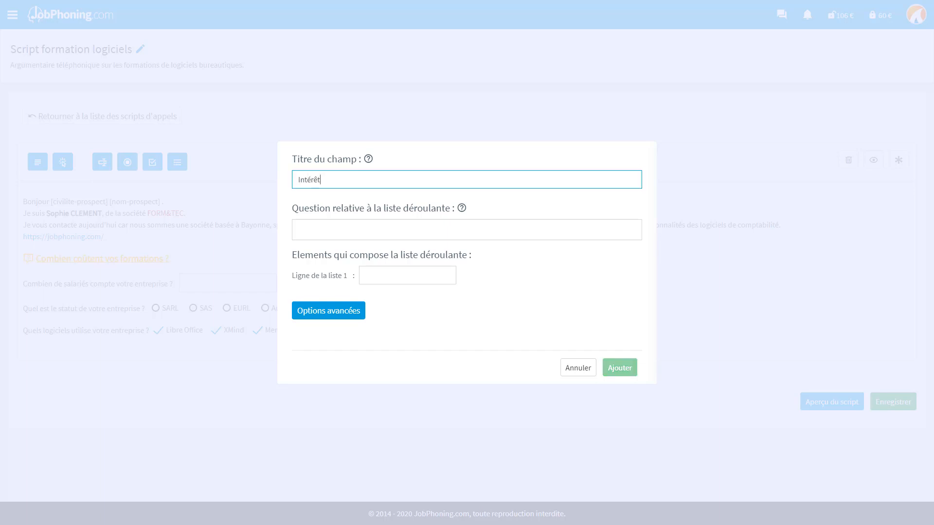
key(Tab)
text(Êtes-vous intéressé ?)
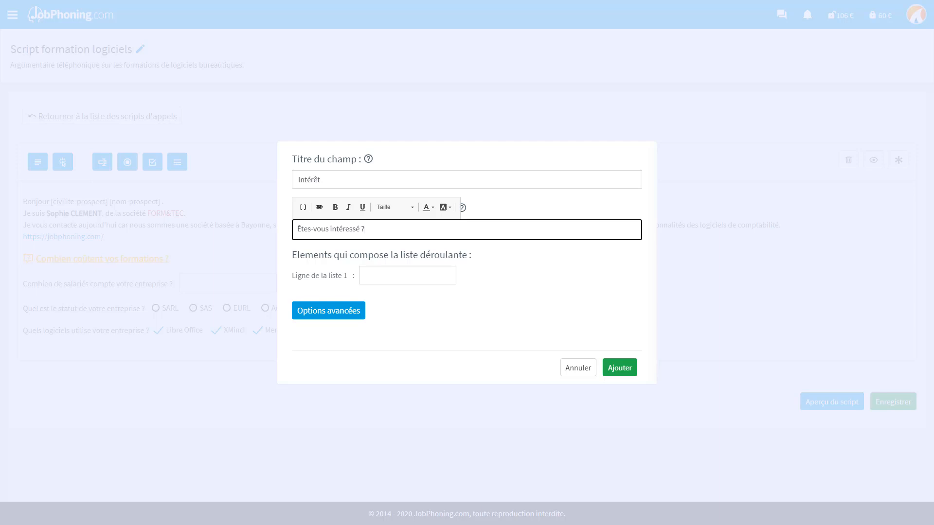
click(408, 275)
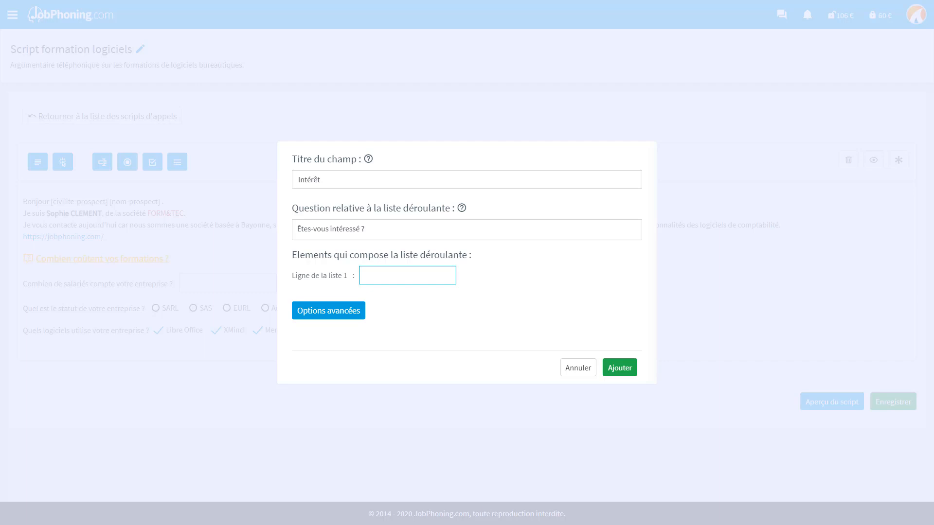
text(Oui)
text(Non)
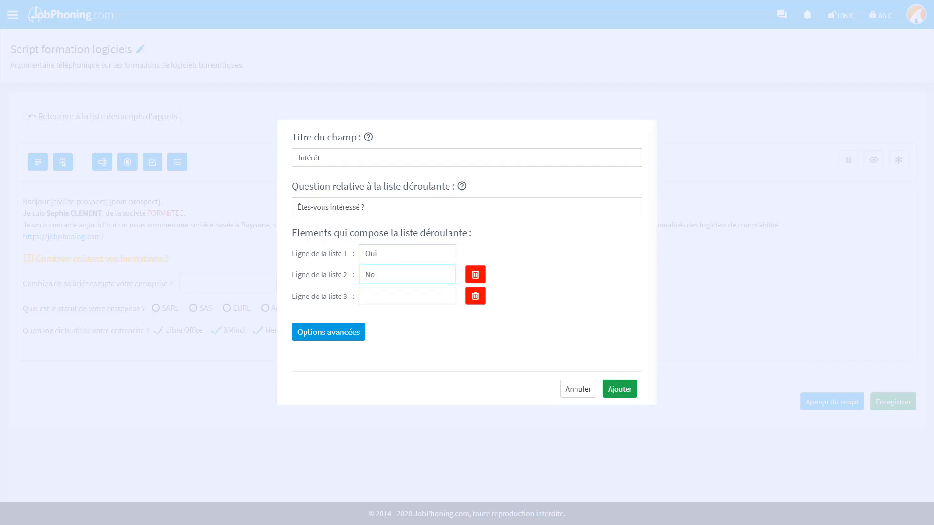
click(628, 390)
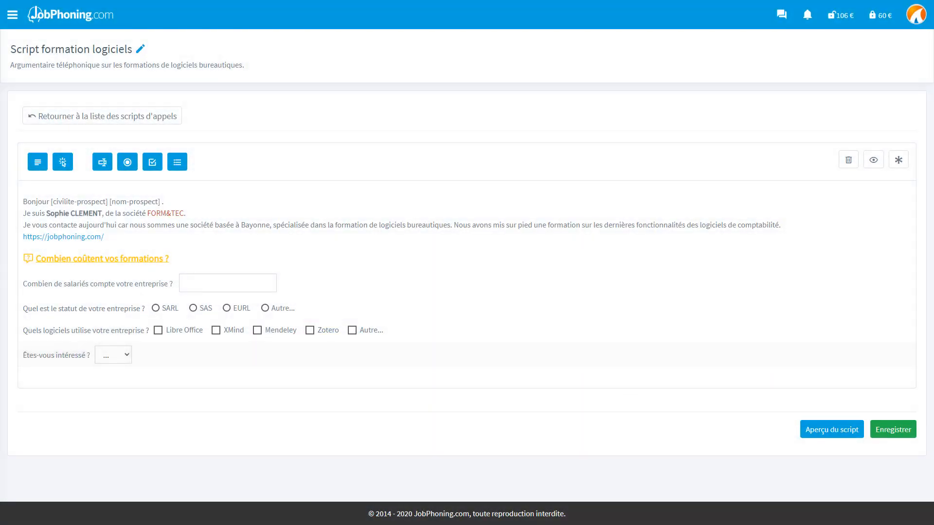
Drag the interest question above the price objection and open the Logiciels question's edit form.
drag(152, 358, 159, 257)
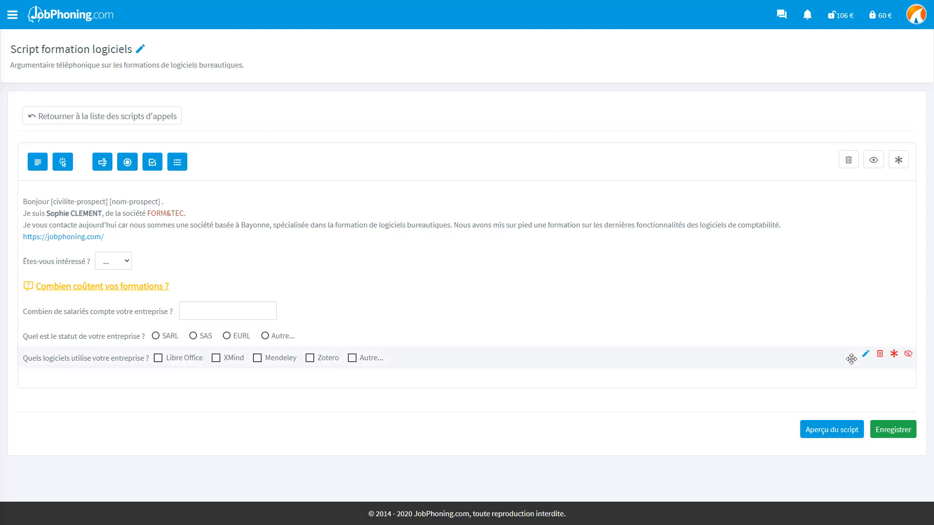
click(865, 355)
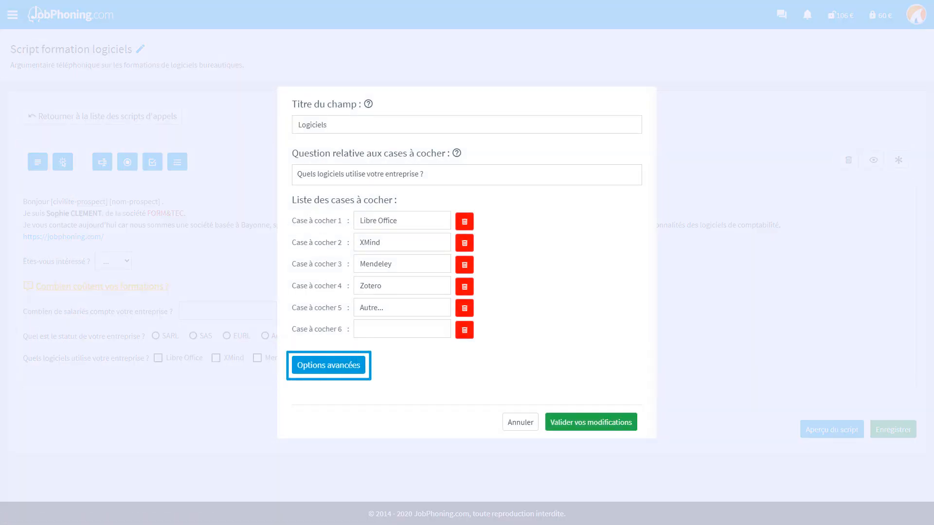
In the advanced display conditions, add a first condition Statut = SARL.
click(358, 371)
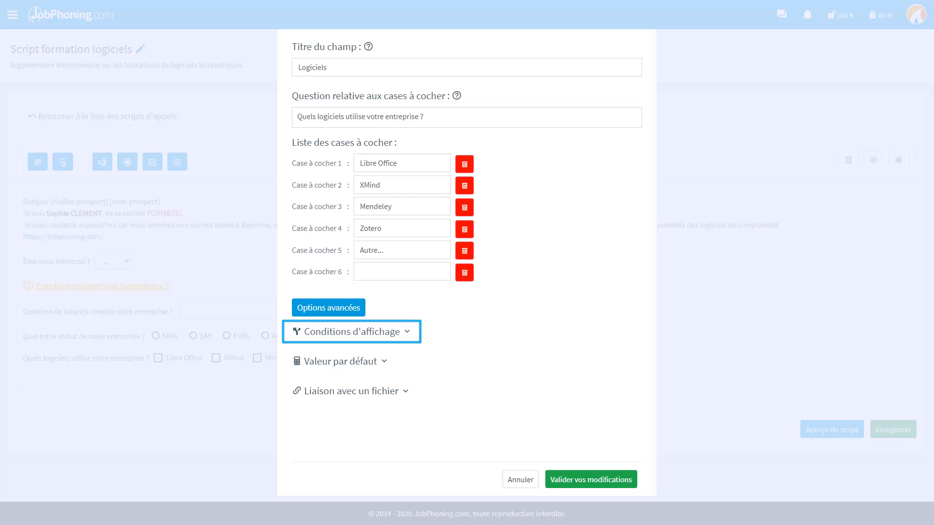
click(408, 332)
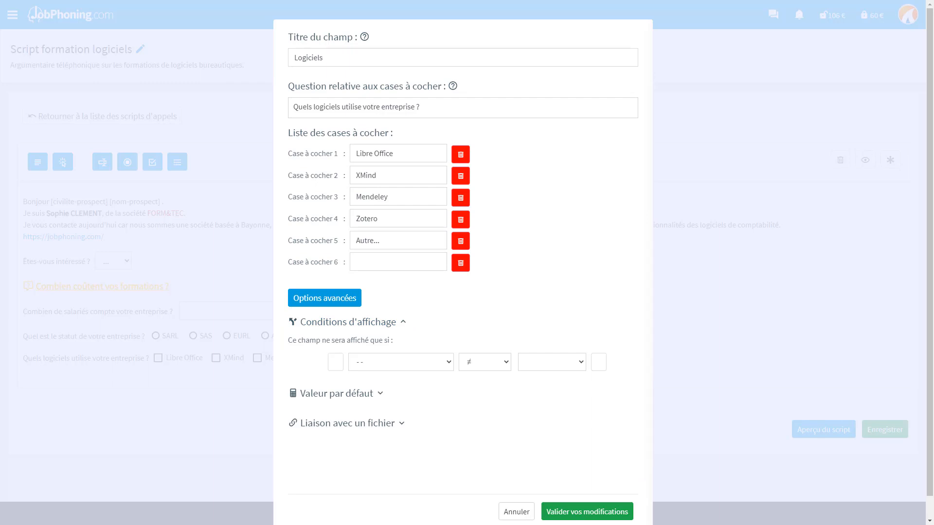
click(448, 363)
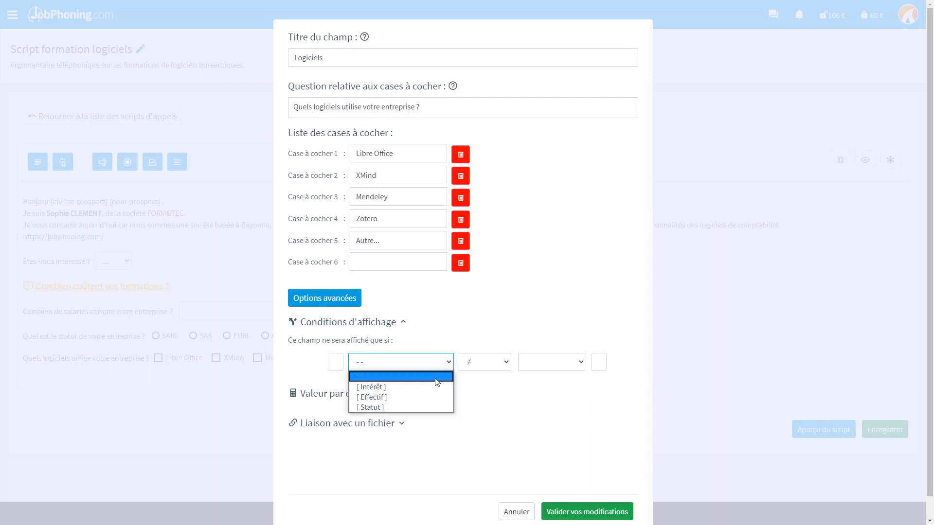
click(431, 407)
click(504, 363)
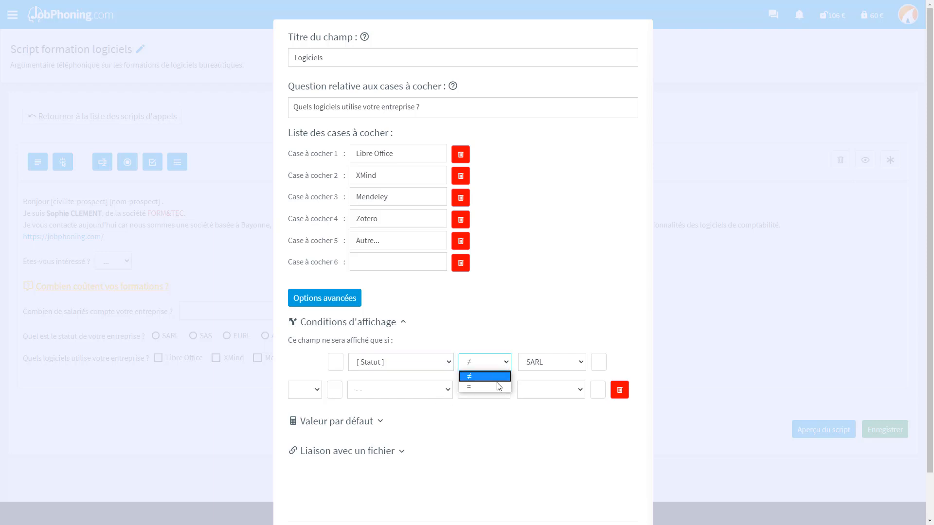
click(498, 387)
click(581, 362)
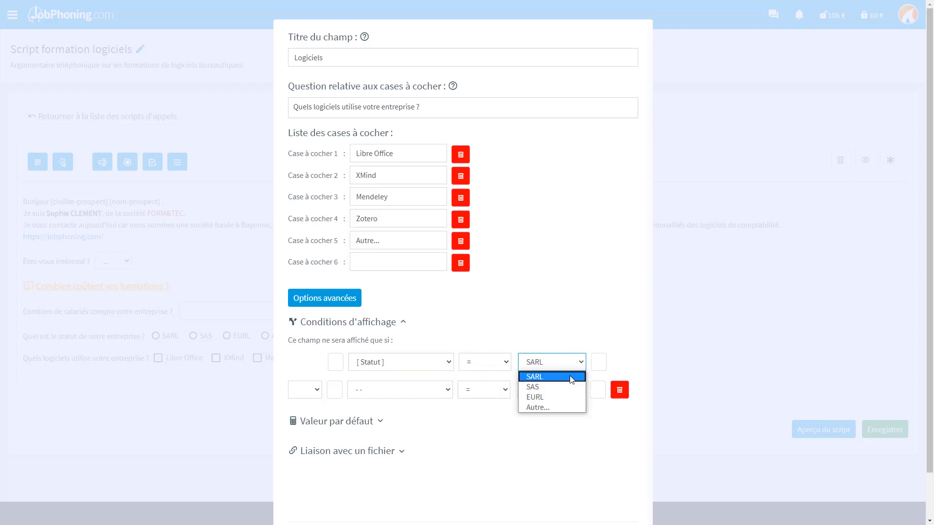
click(574, 359)
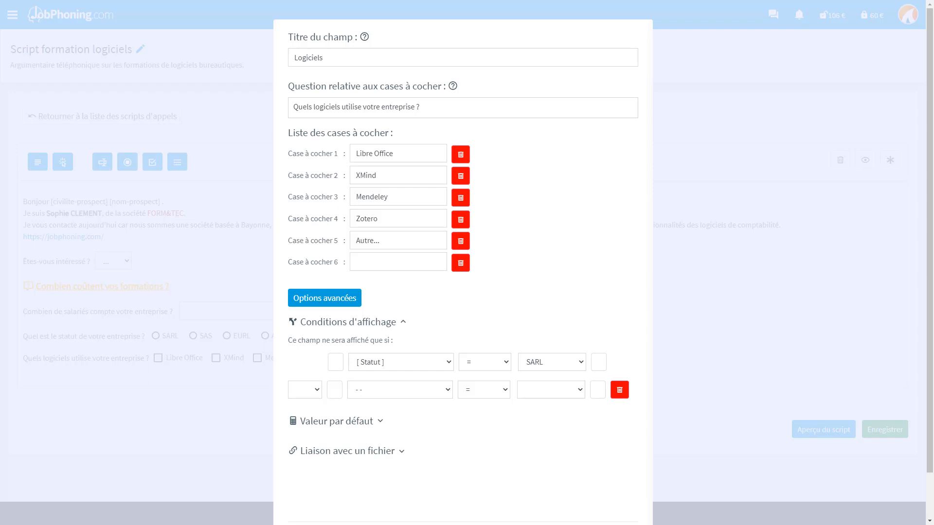
Add a second condition Effectif > 10, joined to the first with et.
click(450, 393)
click(434, 421)
click(508, 396)
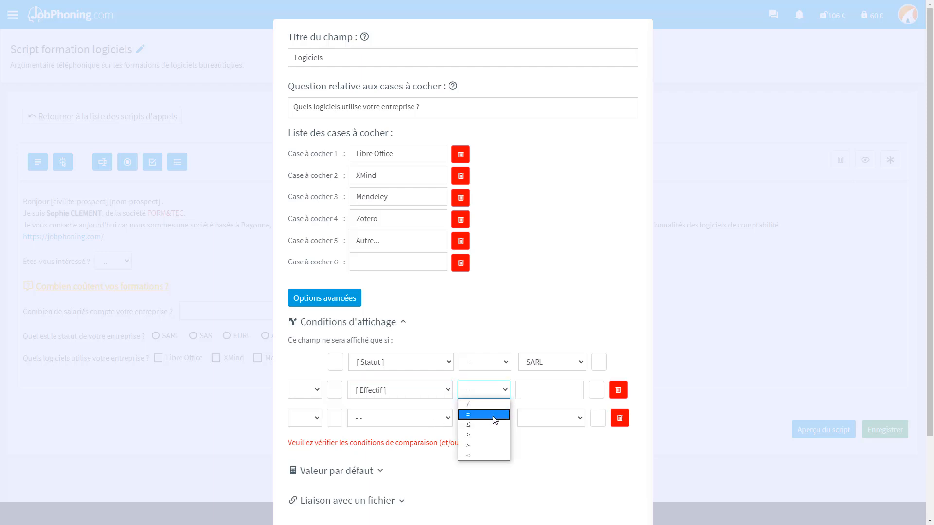
click(486, 444)
click(539, 392)
text(10)
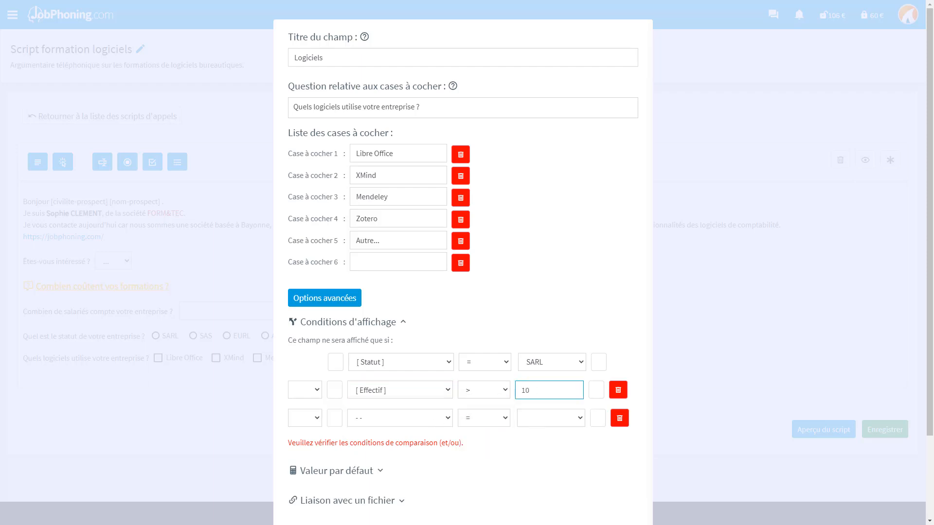
click(317, 395)
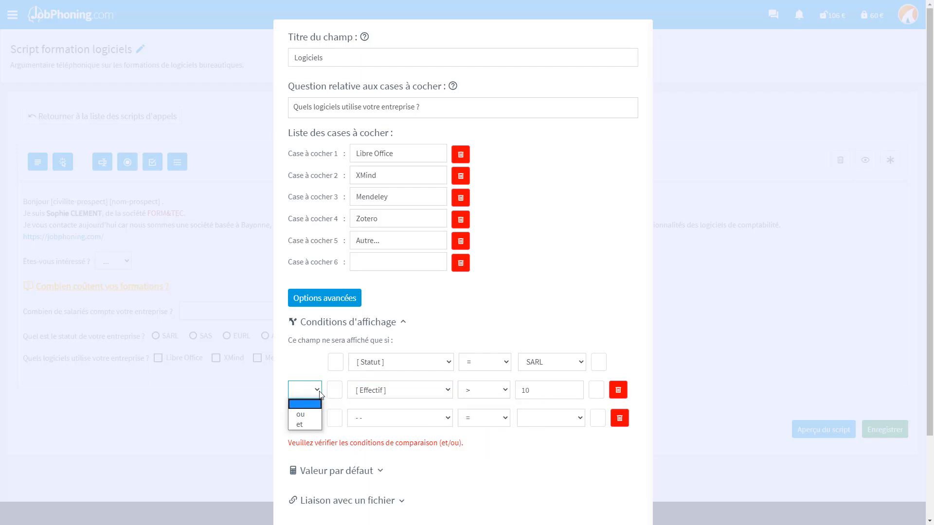
click(311, 423)
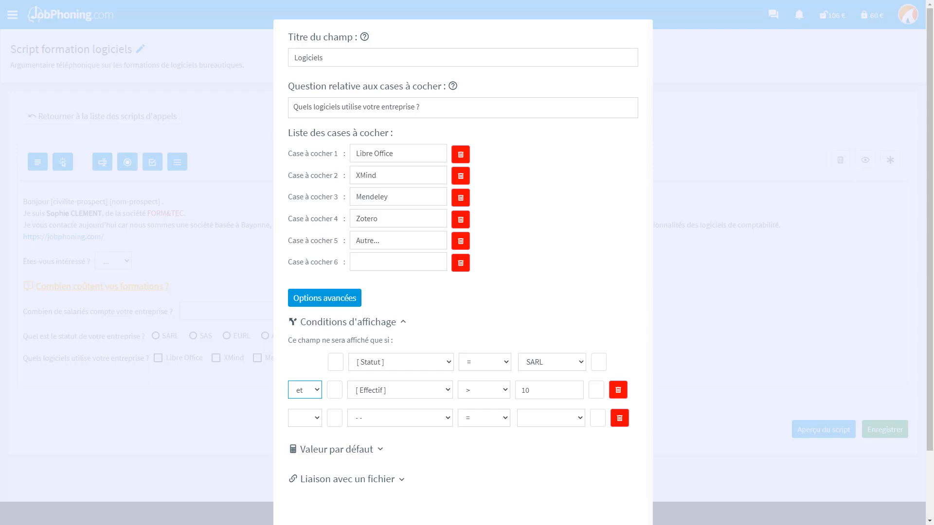
click(319, 393)
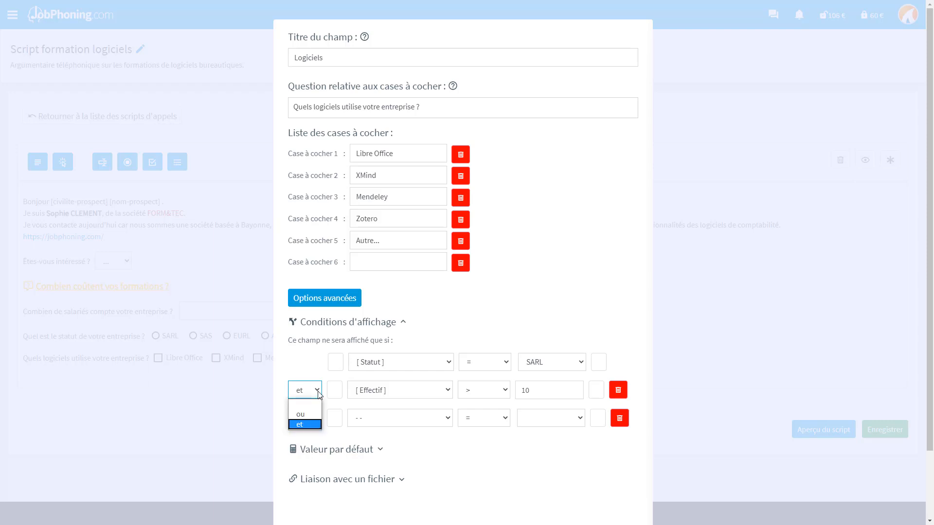
click(311, 423)
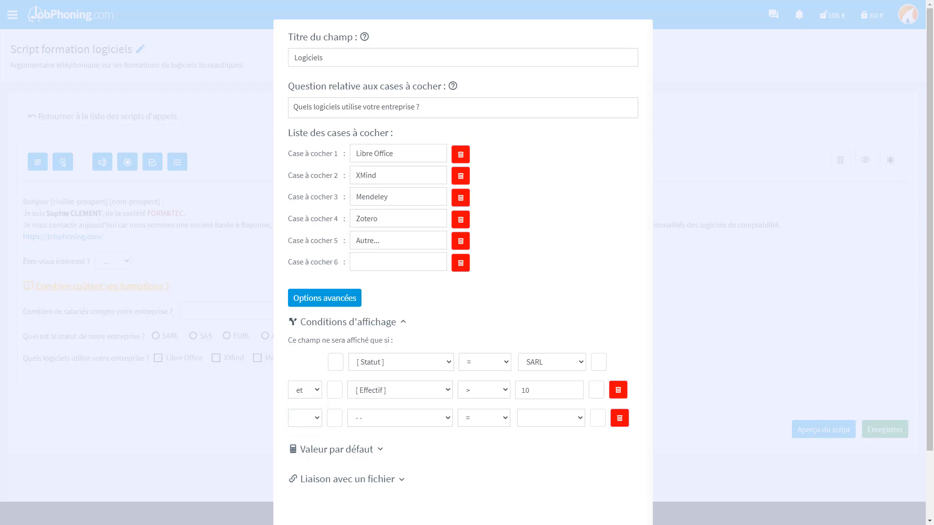
Try wrapping the conditions in parentheses, remove them again, and validate the changes.
click(336, 362)
text(()
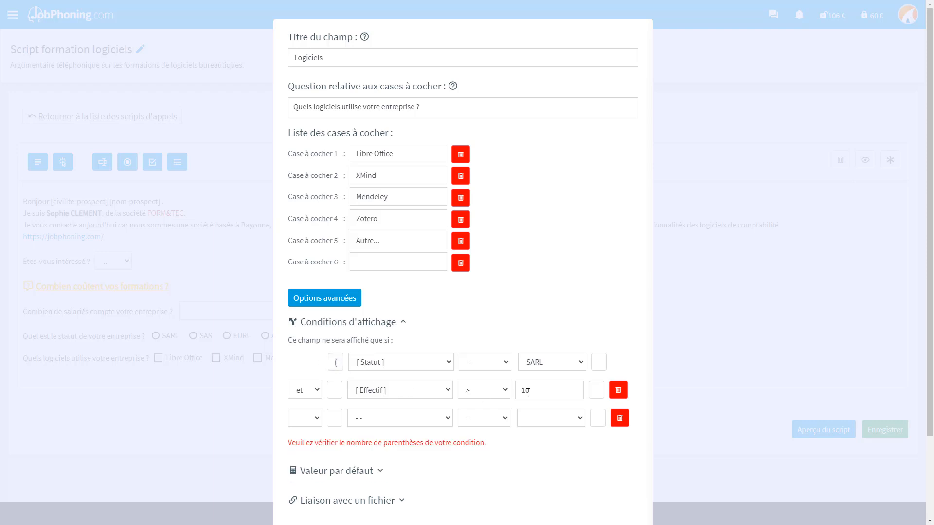
click(591, 390)
text())
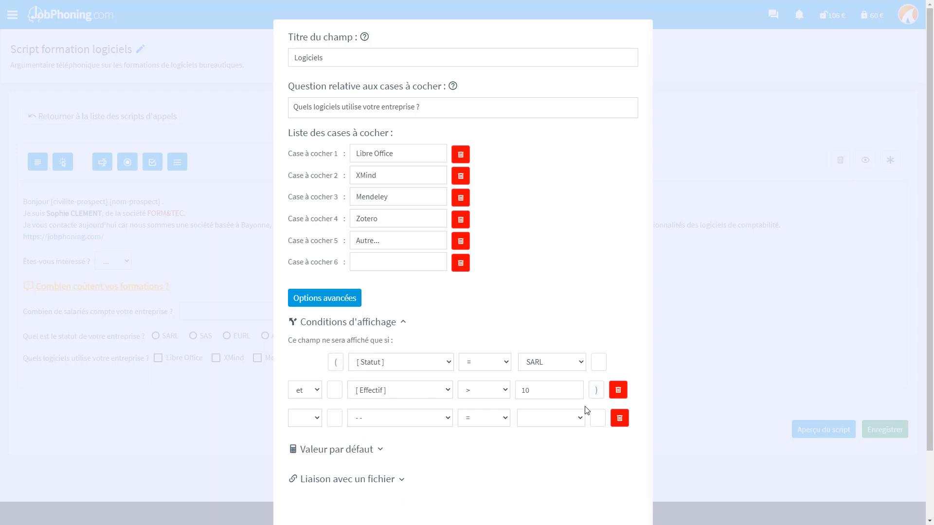
click(595, 389)
key(BackSpace)
click(335, 361)
key(BackSpace)
scroll(610, 493, down, 2)
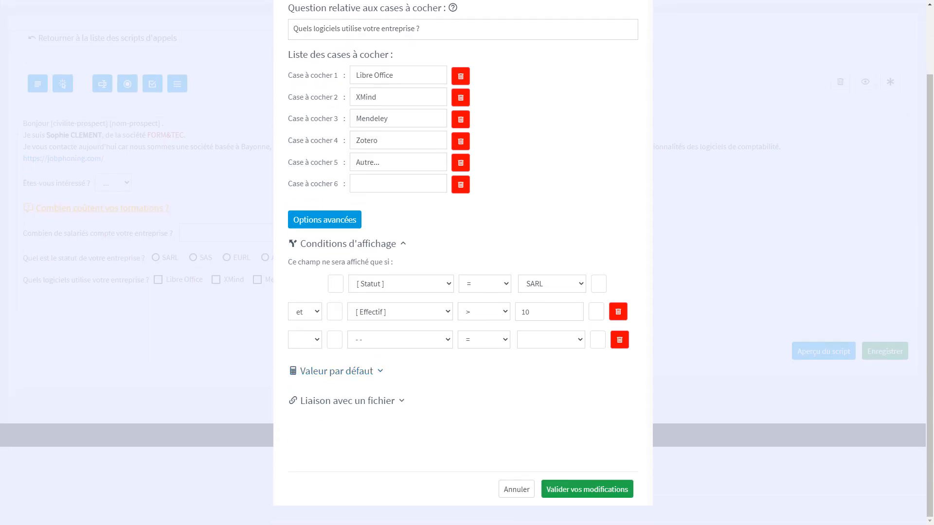
click(609, 494)
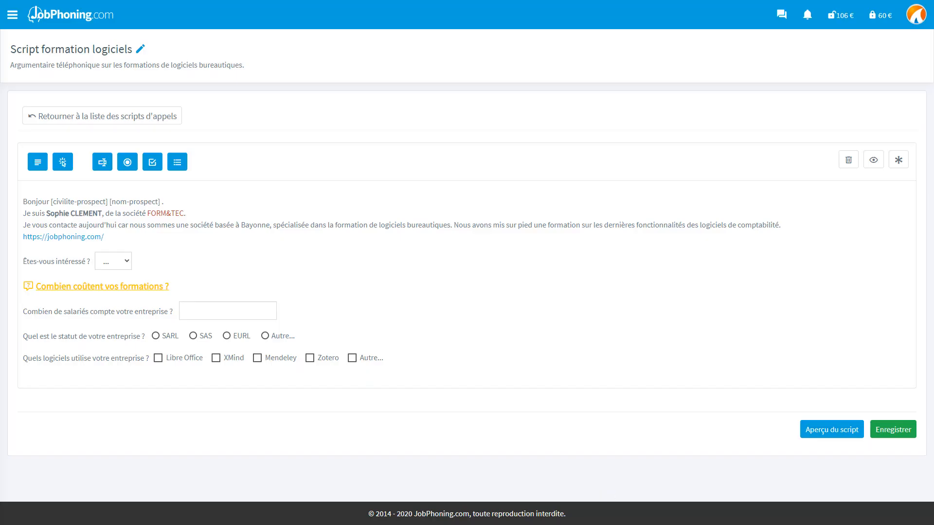
mouse_move(707, 360)
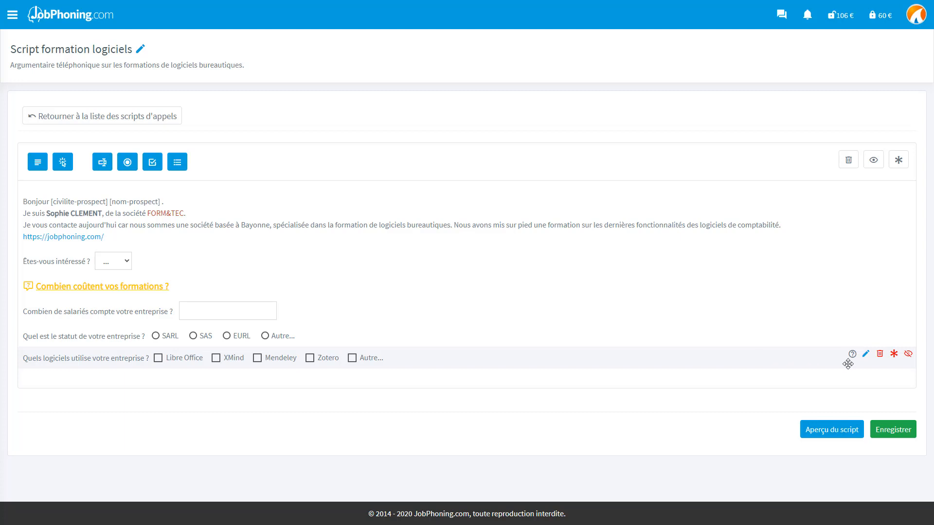
mouse_move(852, 355)
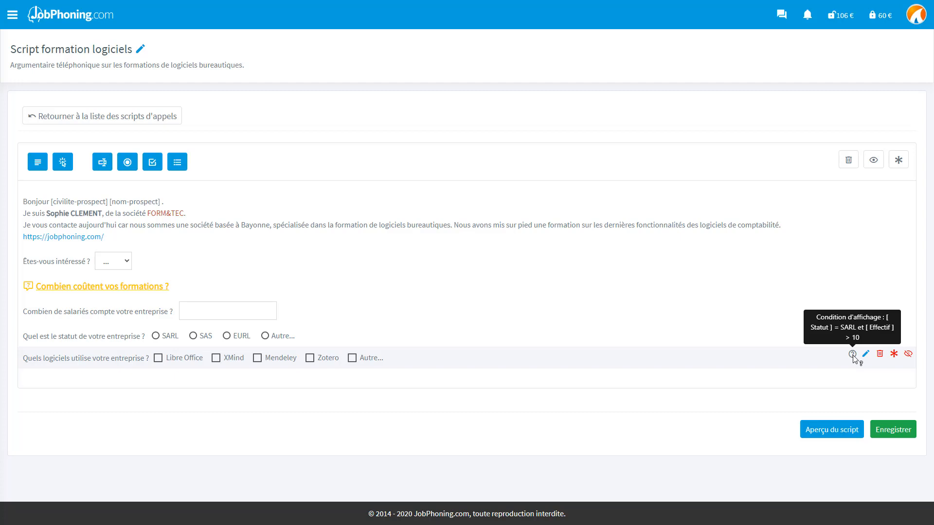
Create a text field 'Total jours de congés' asking 'Quel est le nombre total de jours de congés de tous vos employés ?'.
click(106, 166)
text(Total jours de congés)
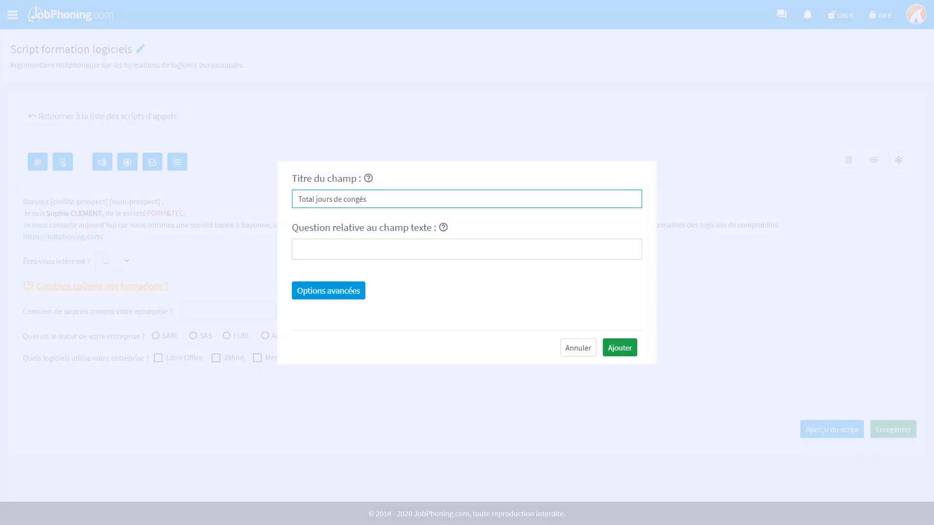
key(Tab)
text(Quel est le nombre total de jours de congés de tous vos employés ?)
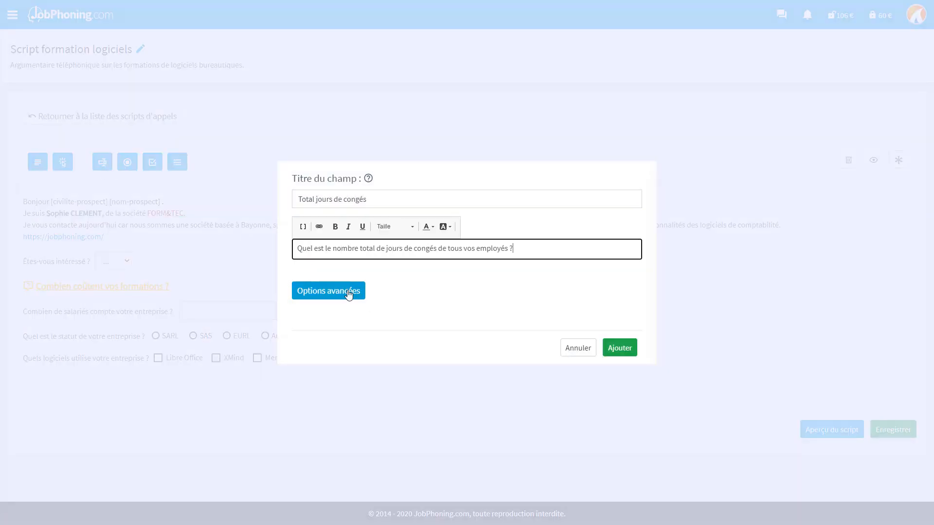
Give the field a numeric default value starting with the free value 30.
click(348, 292)
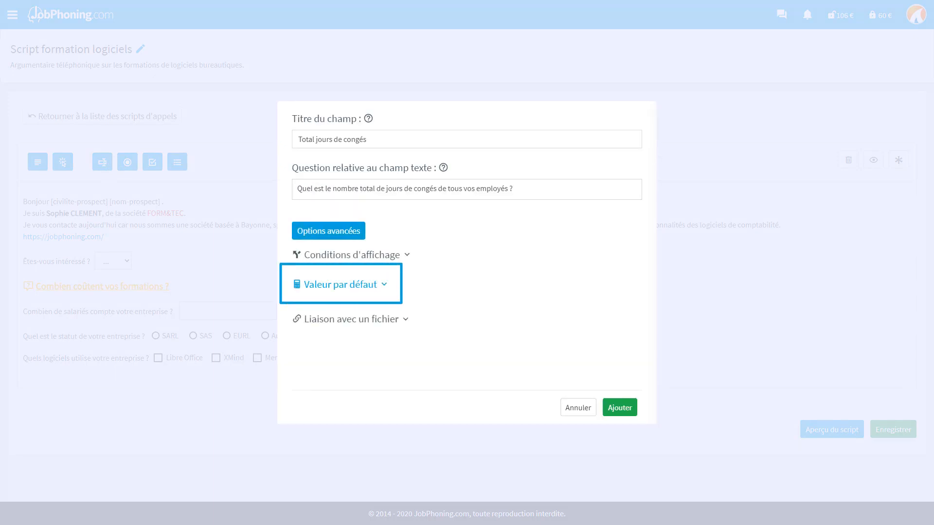
click(335, 287)
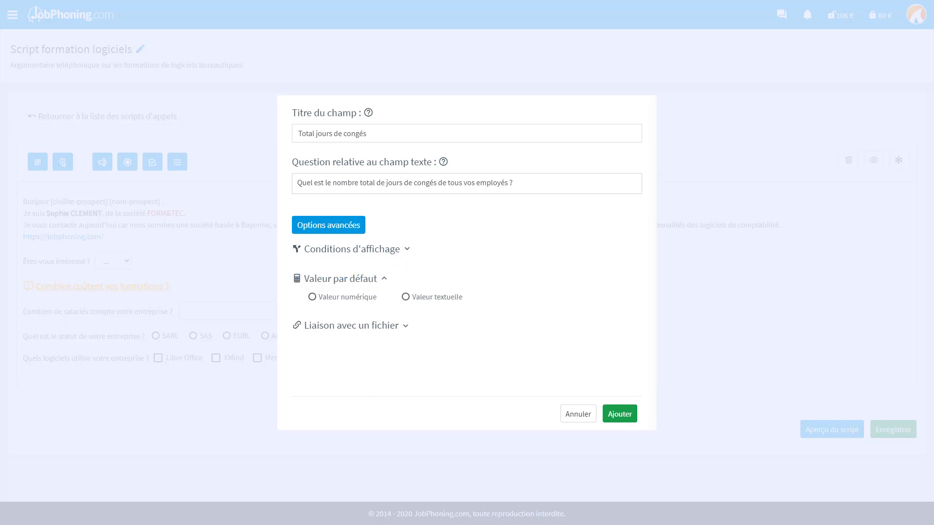
click(312, 297)
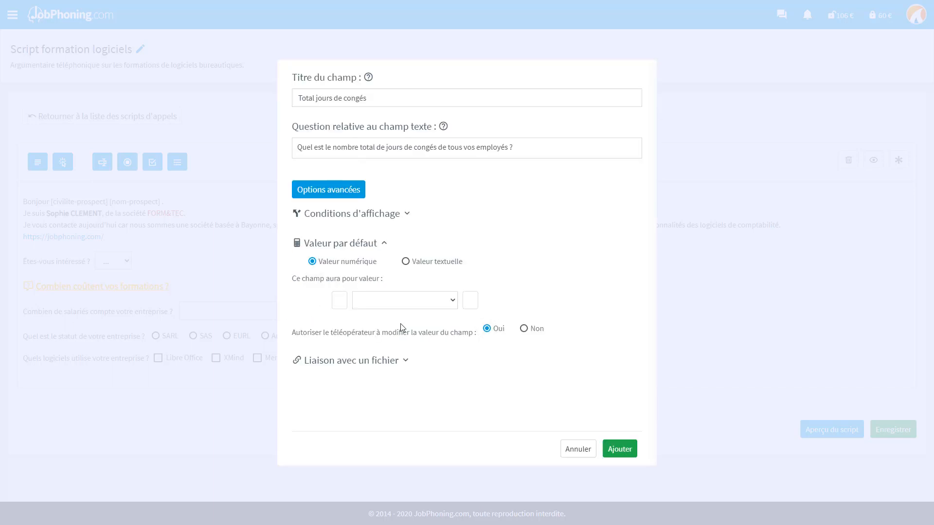
click(455, 304)
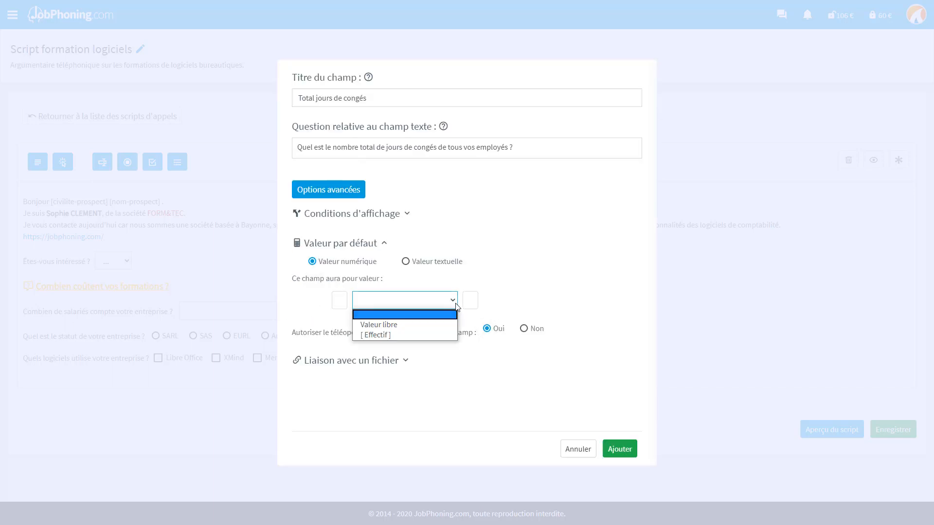
click(442, 325)
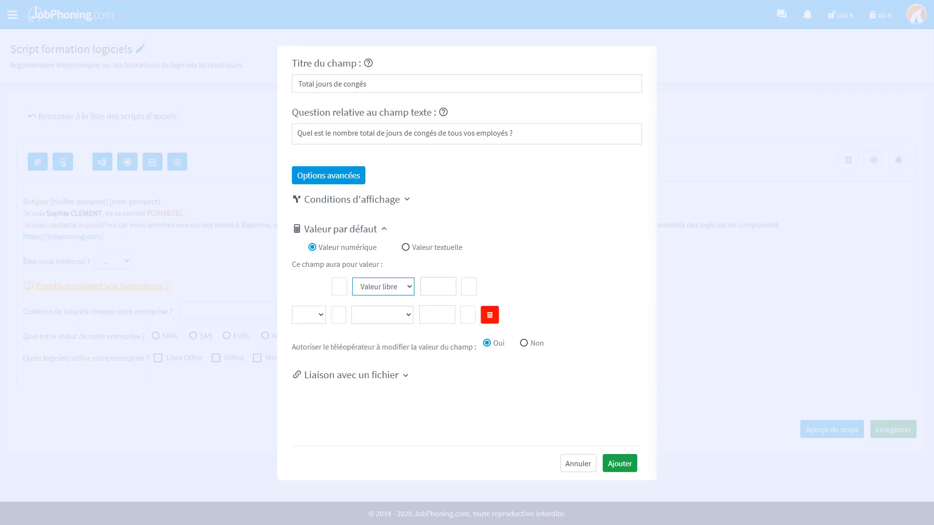
click(438, 287)
text(30)
Multiply 30 by the Effectif employee count, without parentheses, and add the field to the script.
click(410, 316)
click(396, 348)
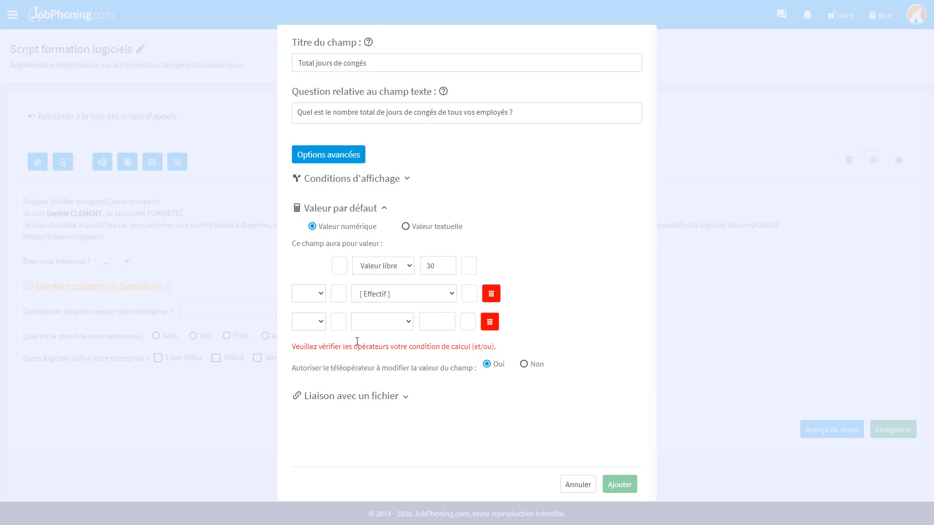
click(317, 298)
click(311, 339)
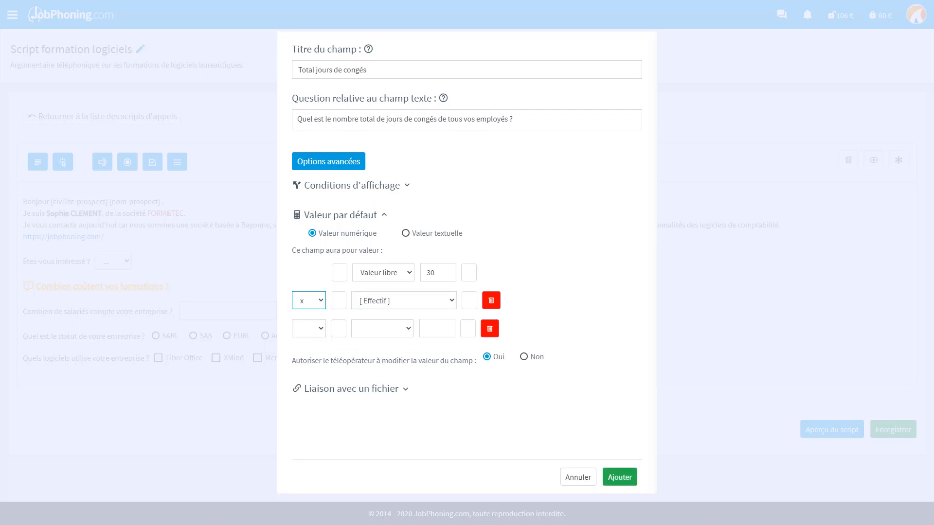
click(324, 305)
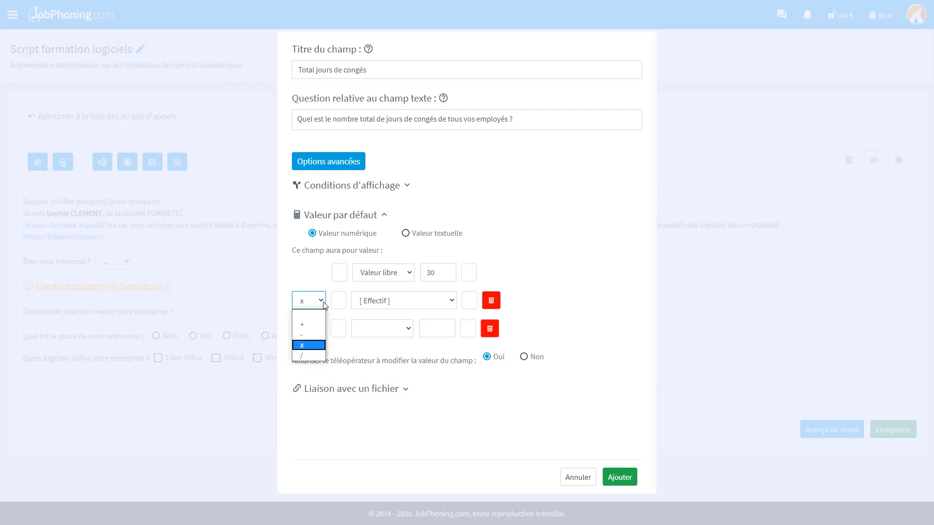
click(325, 304)
click(339, 273)
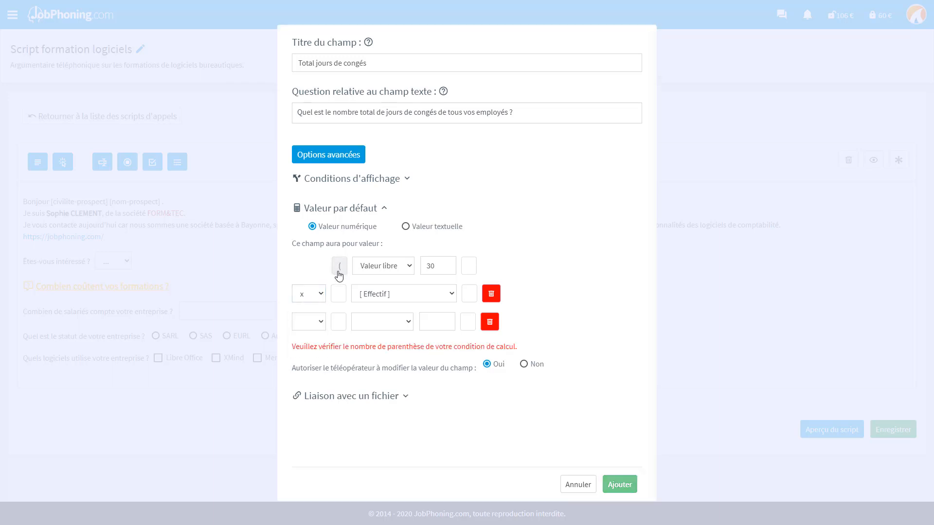
click(469, 293)
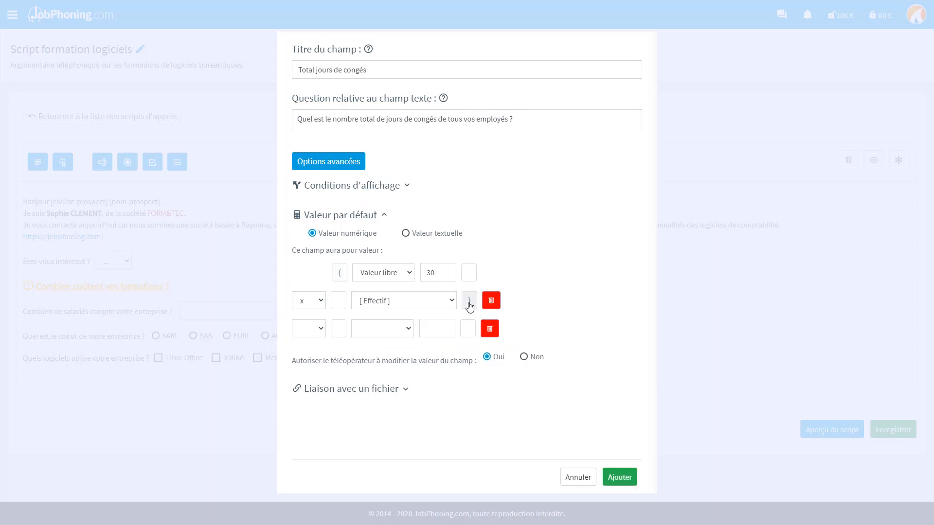
click(468, 302)
click(339, 273)
click(620, 477)
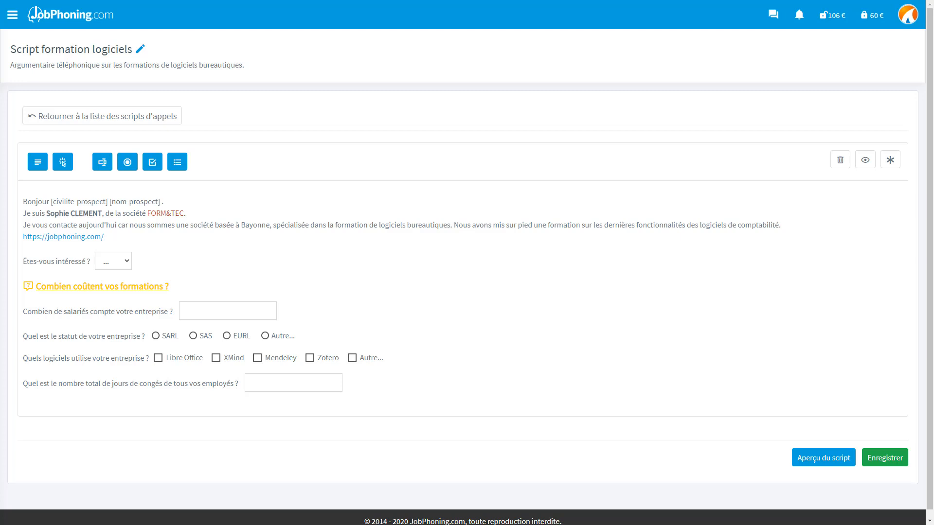
Create a text field 'Site WEB' asking 'Quel est le site internet de votre société ?'.
click(102, 162)
text(Site )
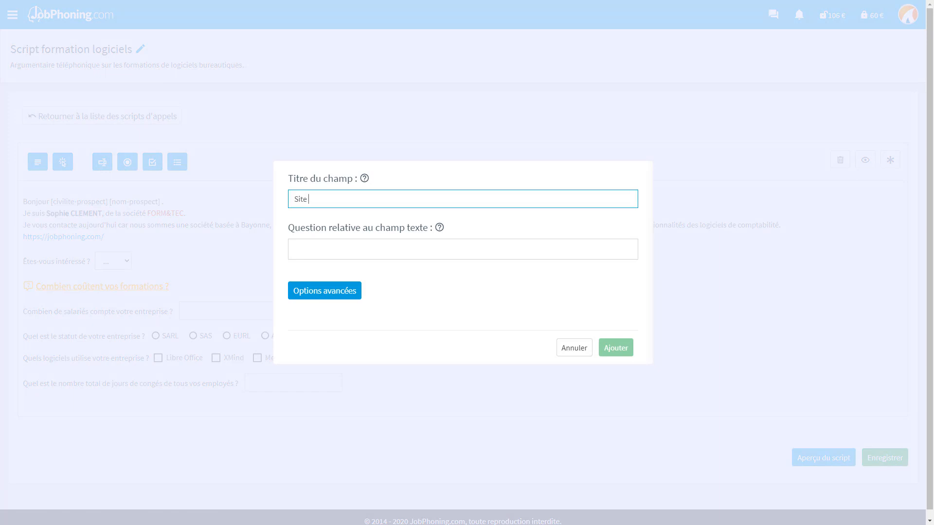
text(WEB)
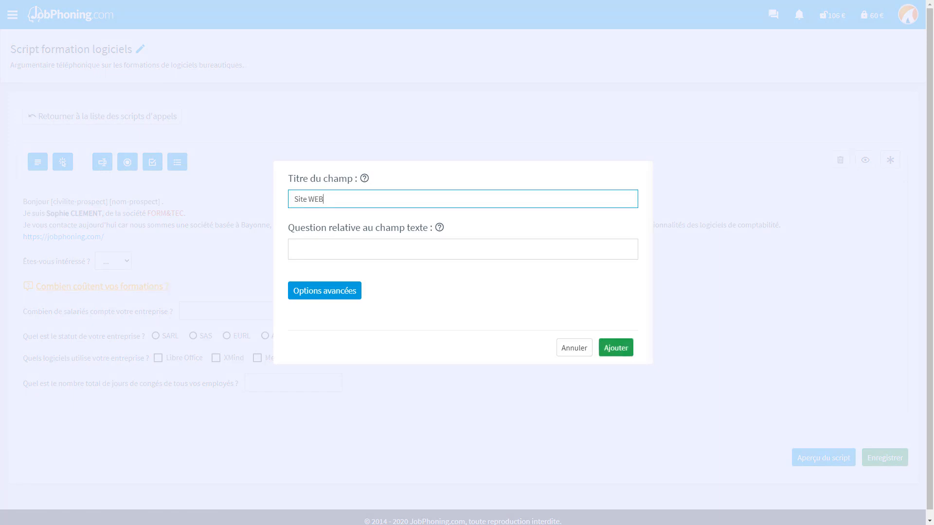
key(Tab)
text(Quel est le site internet de votre )
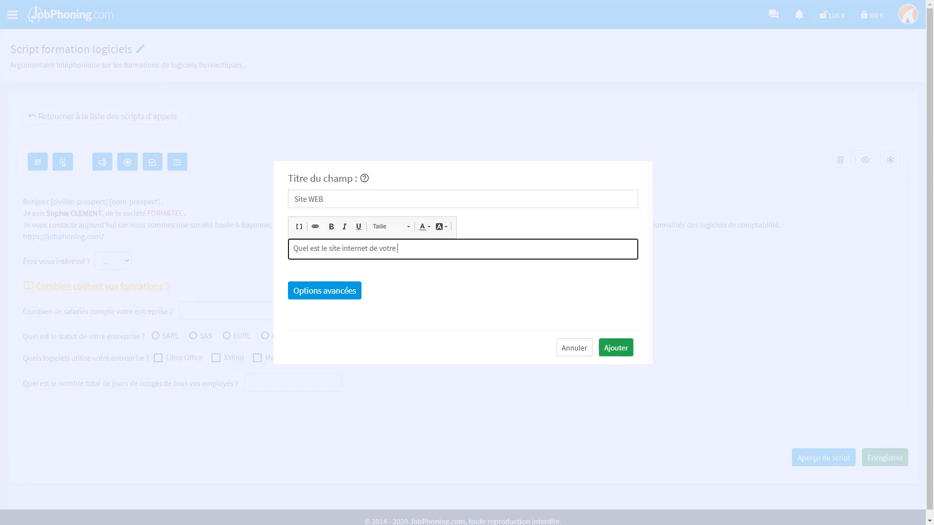
text(société ?)
Link the field to the Site internet file column and add it to the script.
click(352, 296)
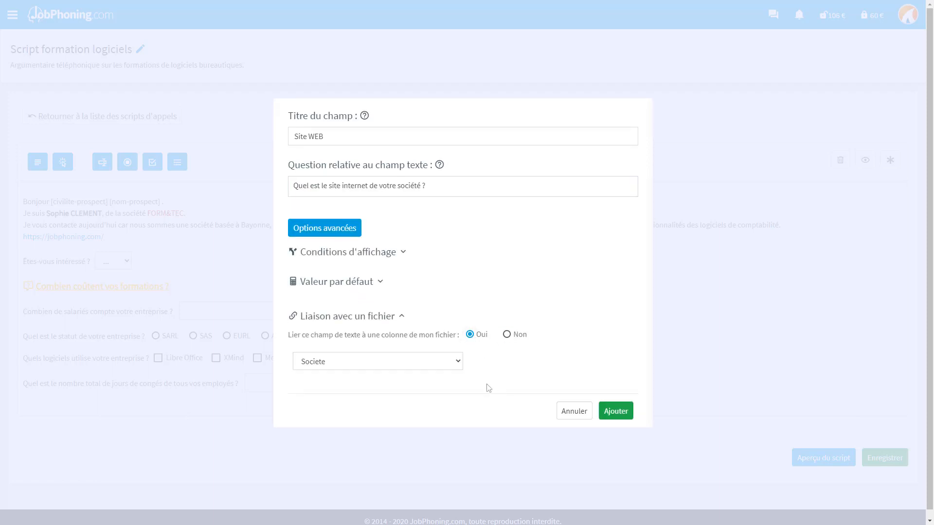
click(458, 363)
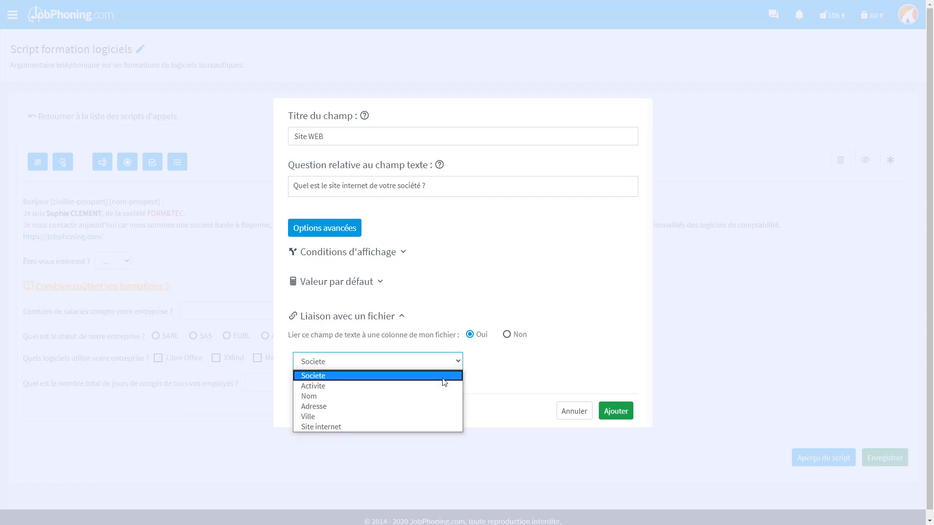
click(430, 427)
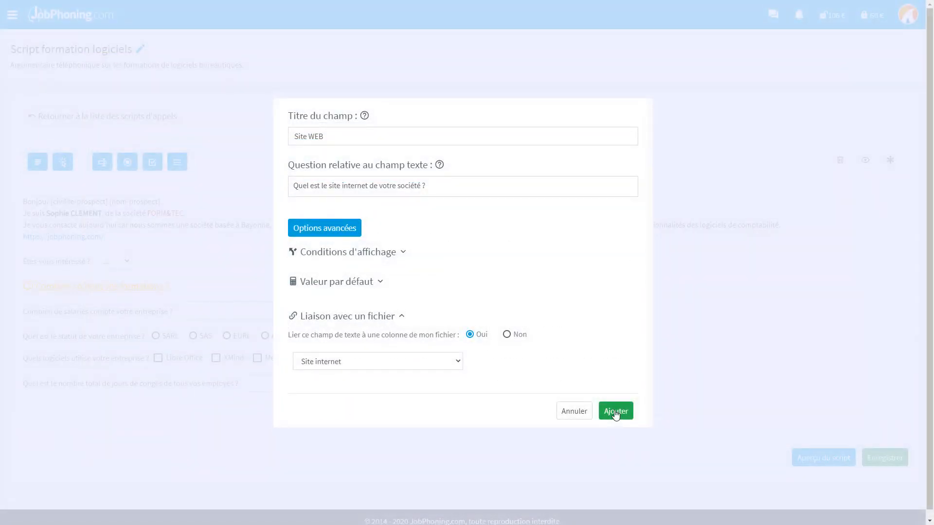
click(615, 411)
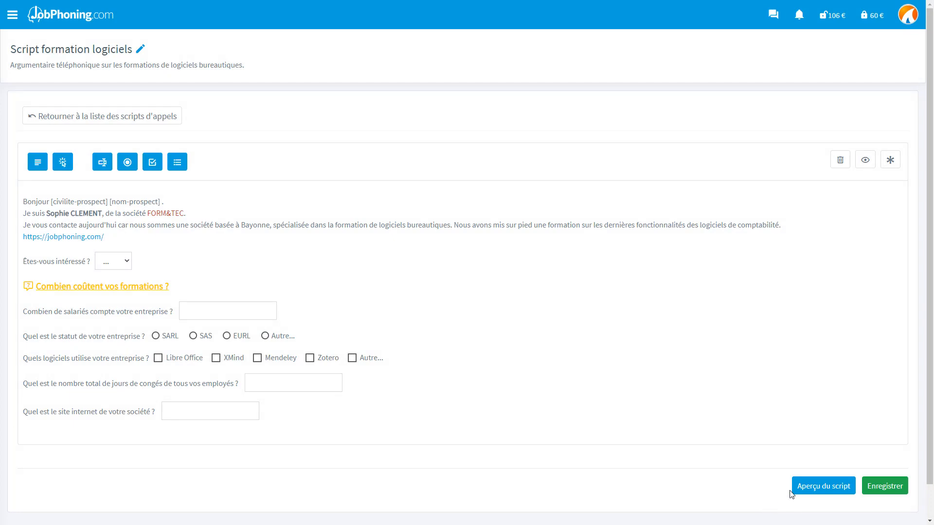
click(803, 488)
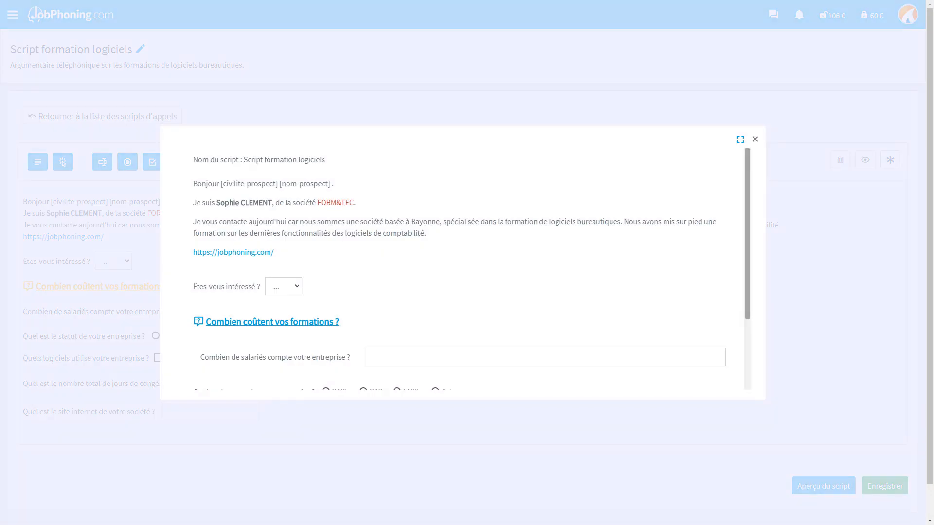
scroll(462, 268, down, 2)
scroll(462, 267, down, 2)
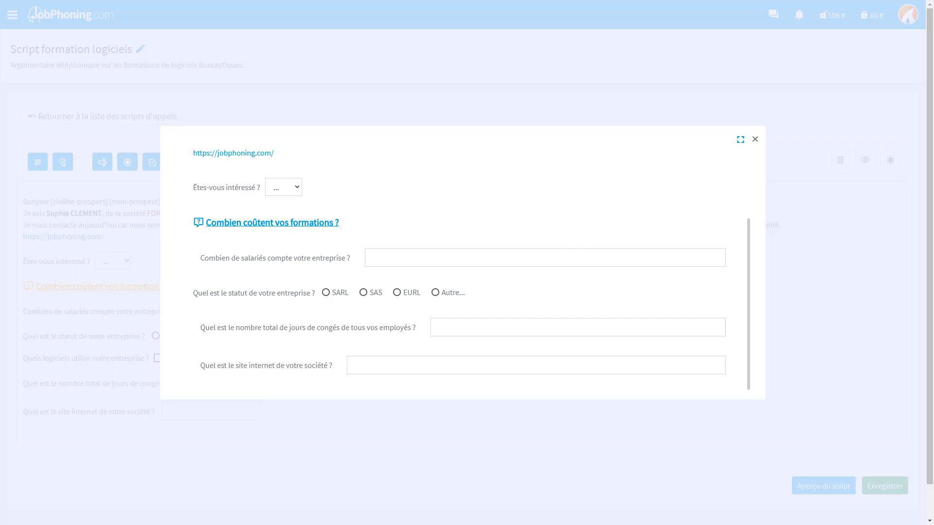
click(283, 204)
click(325, 292)
click(383, 257)
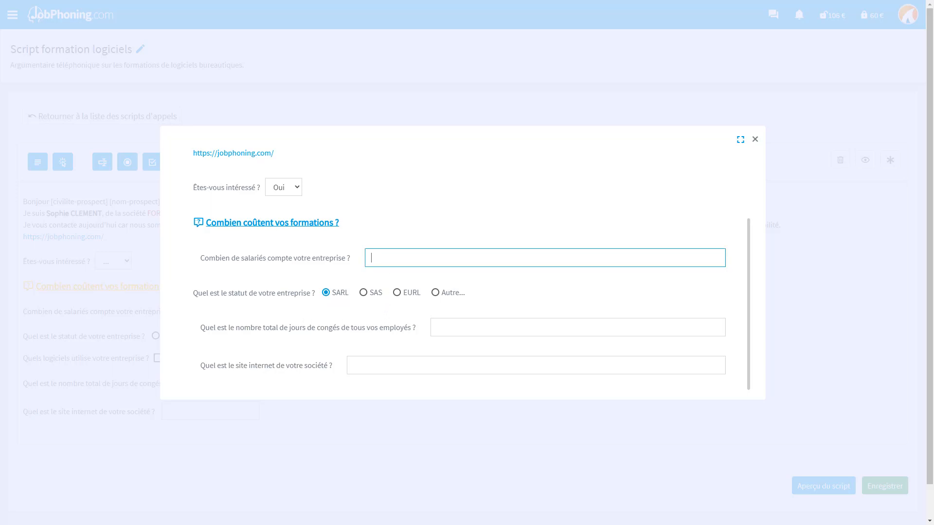
text(20)
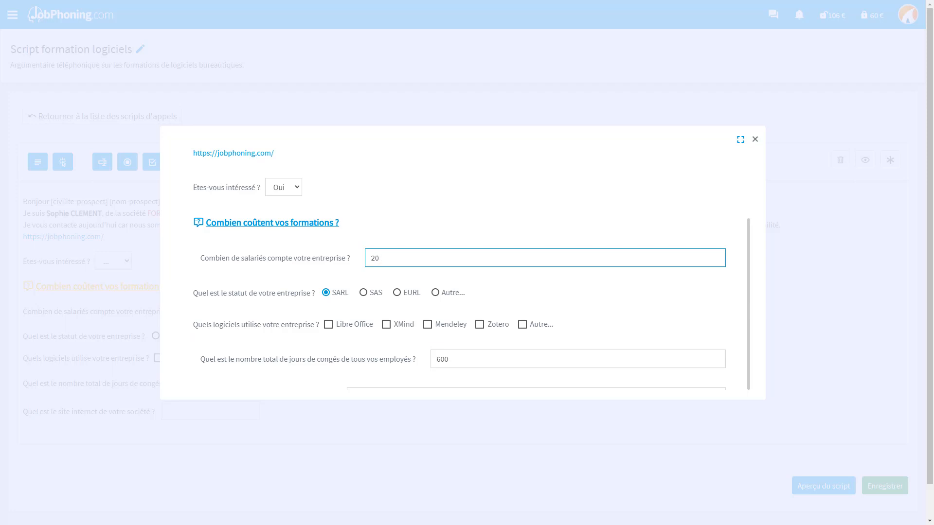
key(ctrl+a)
text(9)
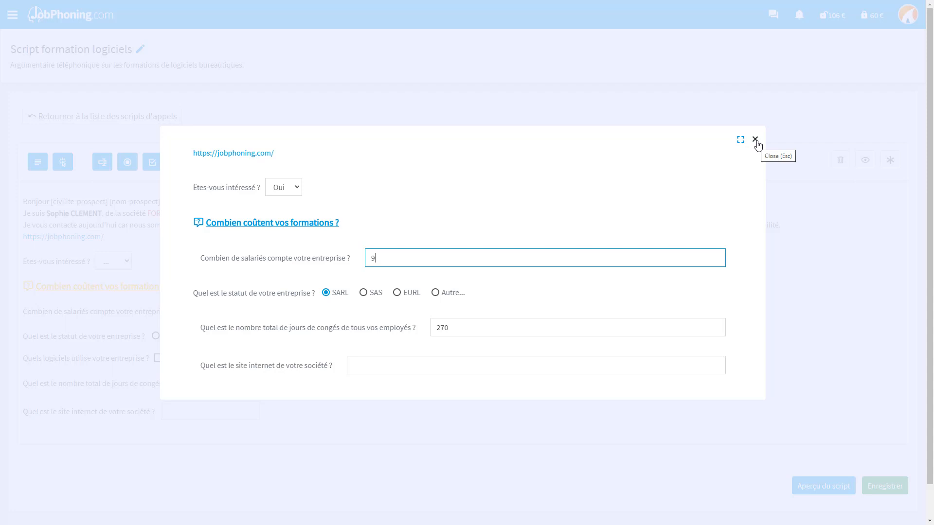
click(757, 144)
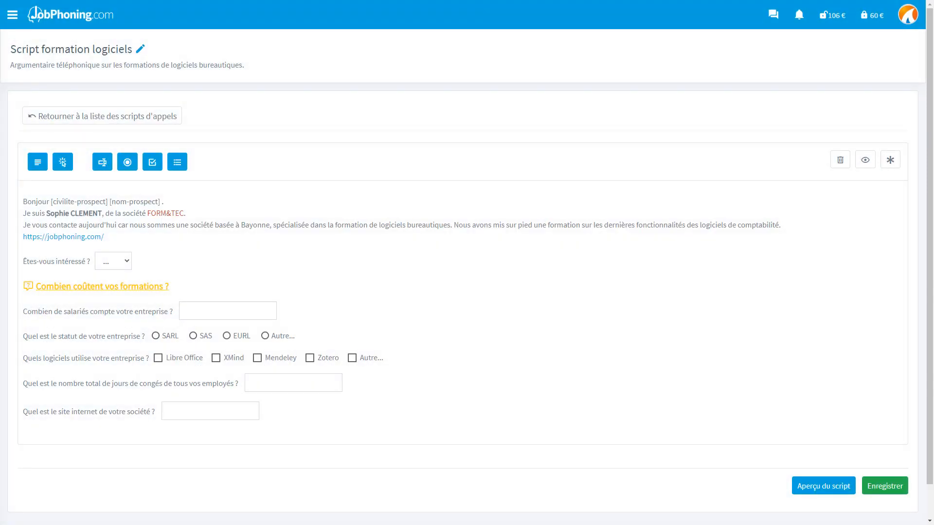